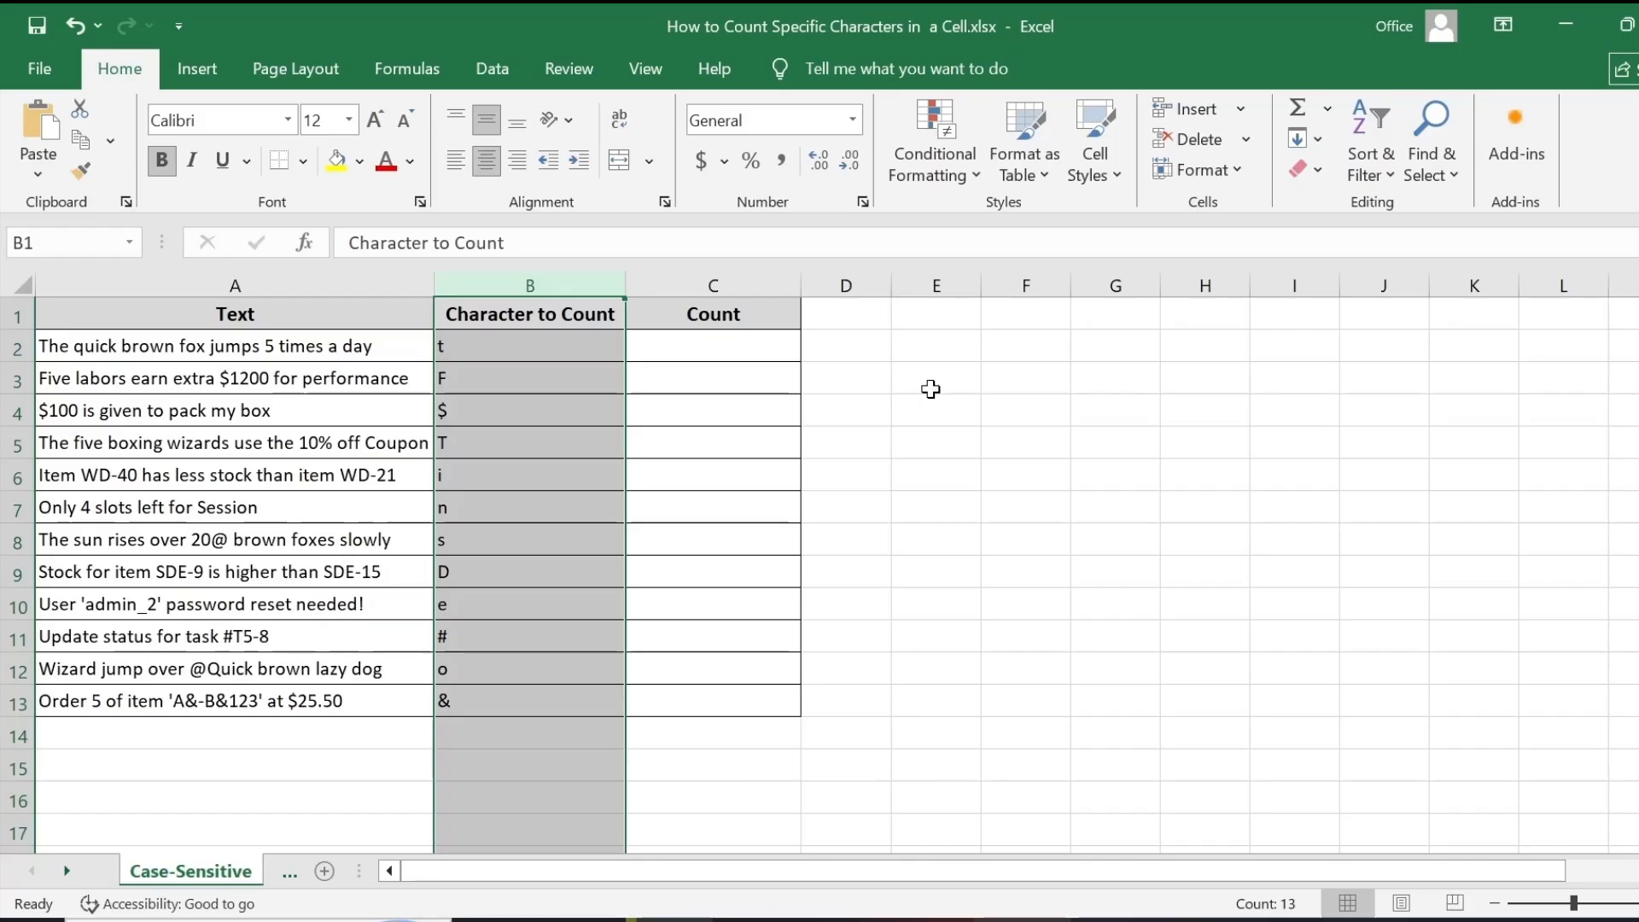
- Enter the case-sensitive count formula =LEN(A2)-LEN(SUBSTITUTE(A2,B2,"")) in the first Count cell
left_click(934, 389)
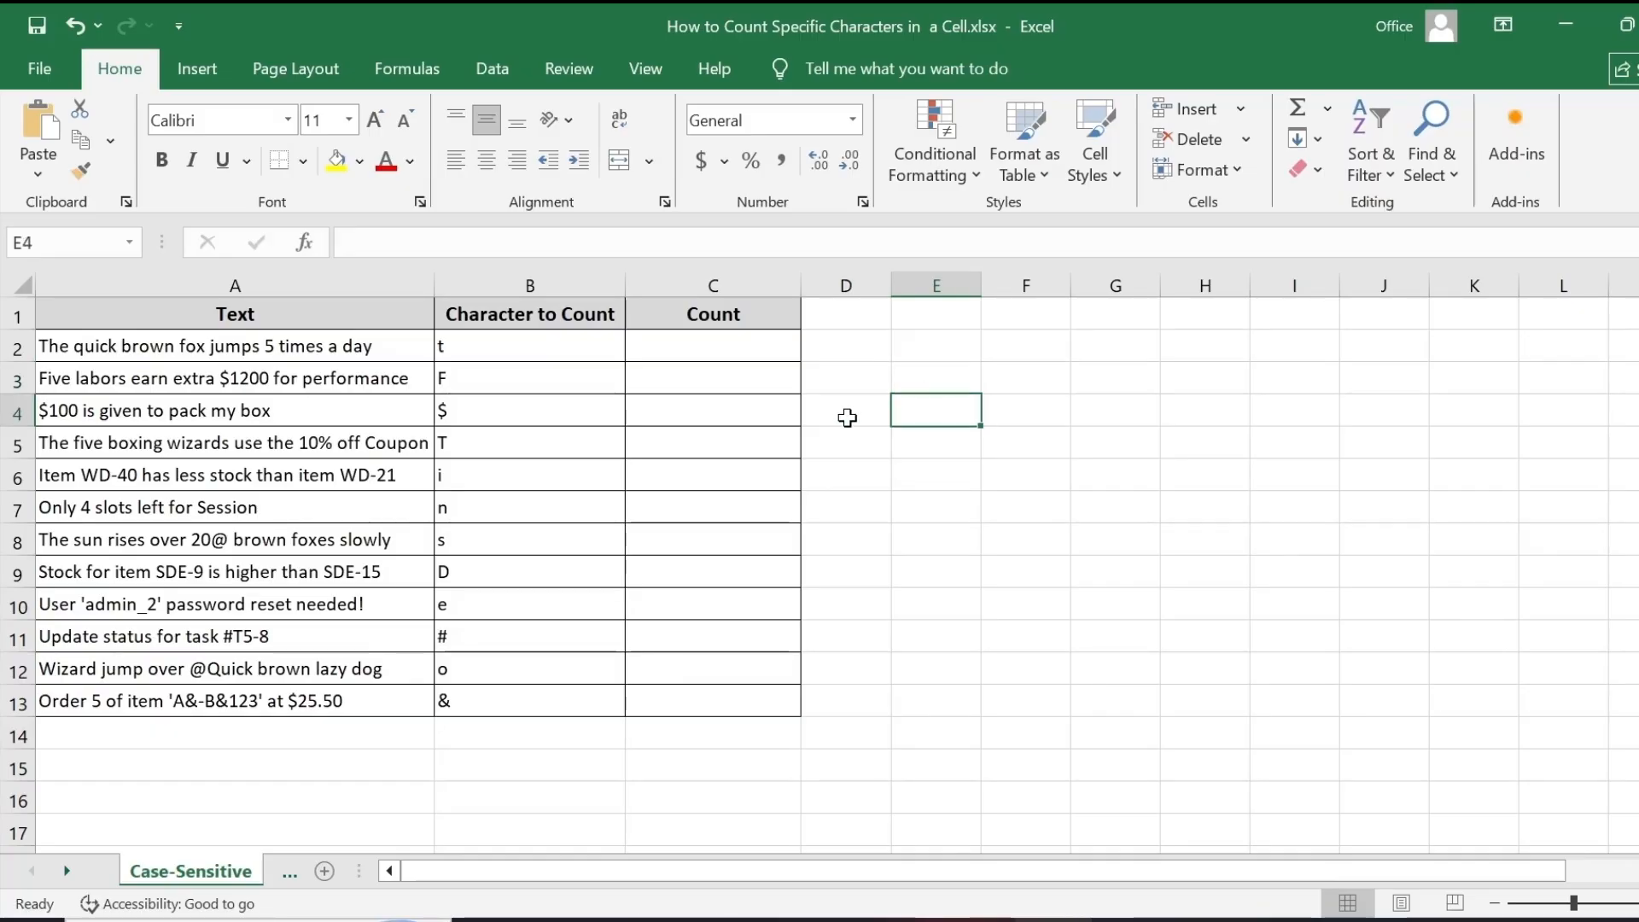
double_click(743, 355)
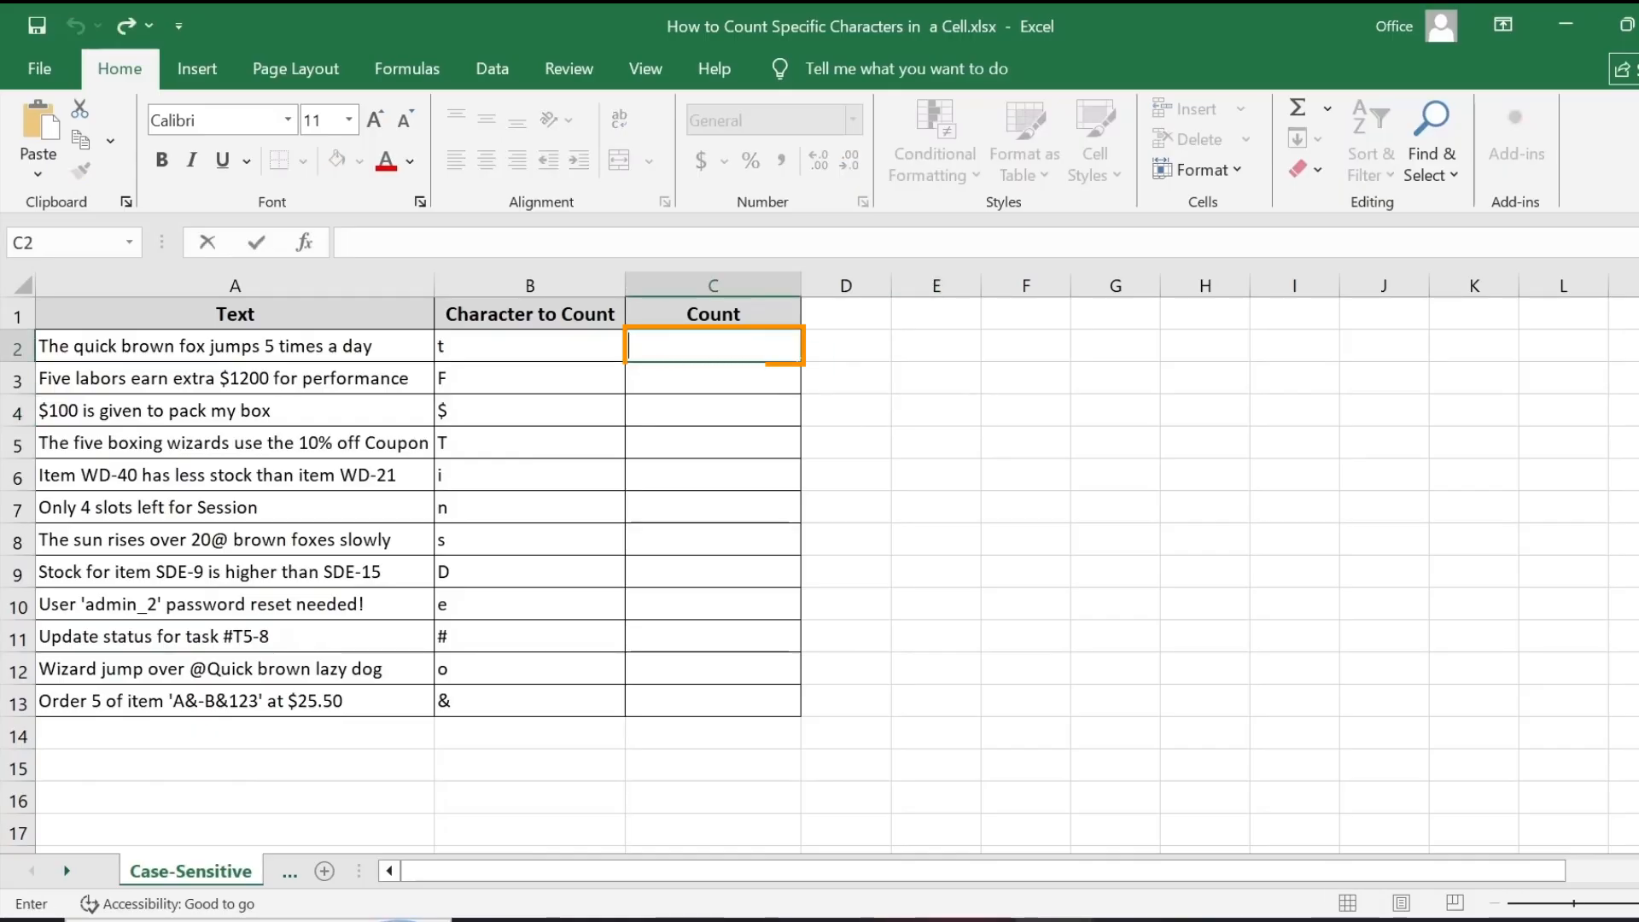
type("=LEN(A2)-LEN(SUBSTITUTE(A2,B2,\"\"))")
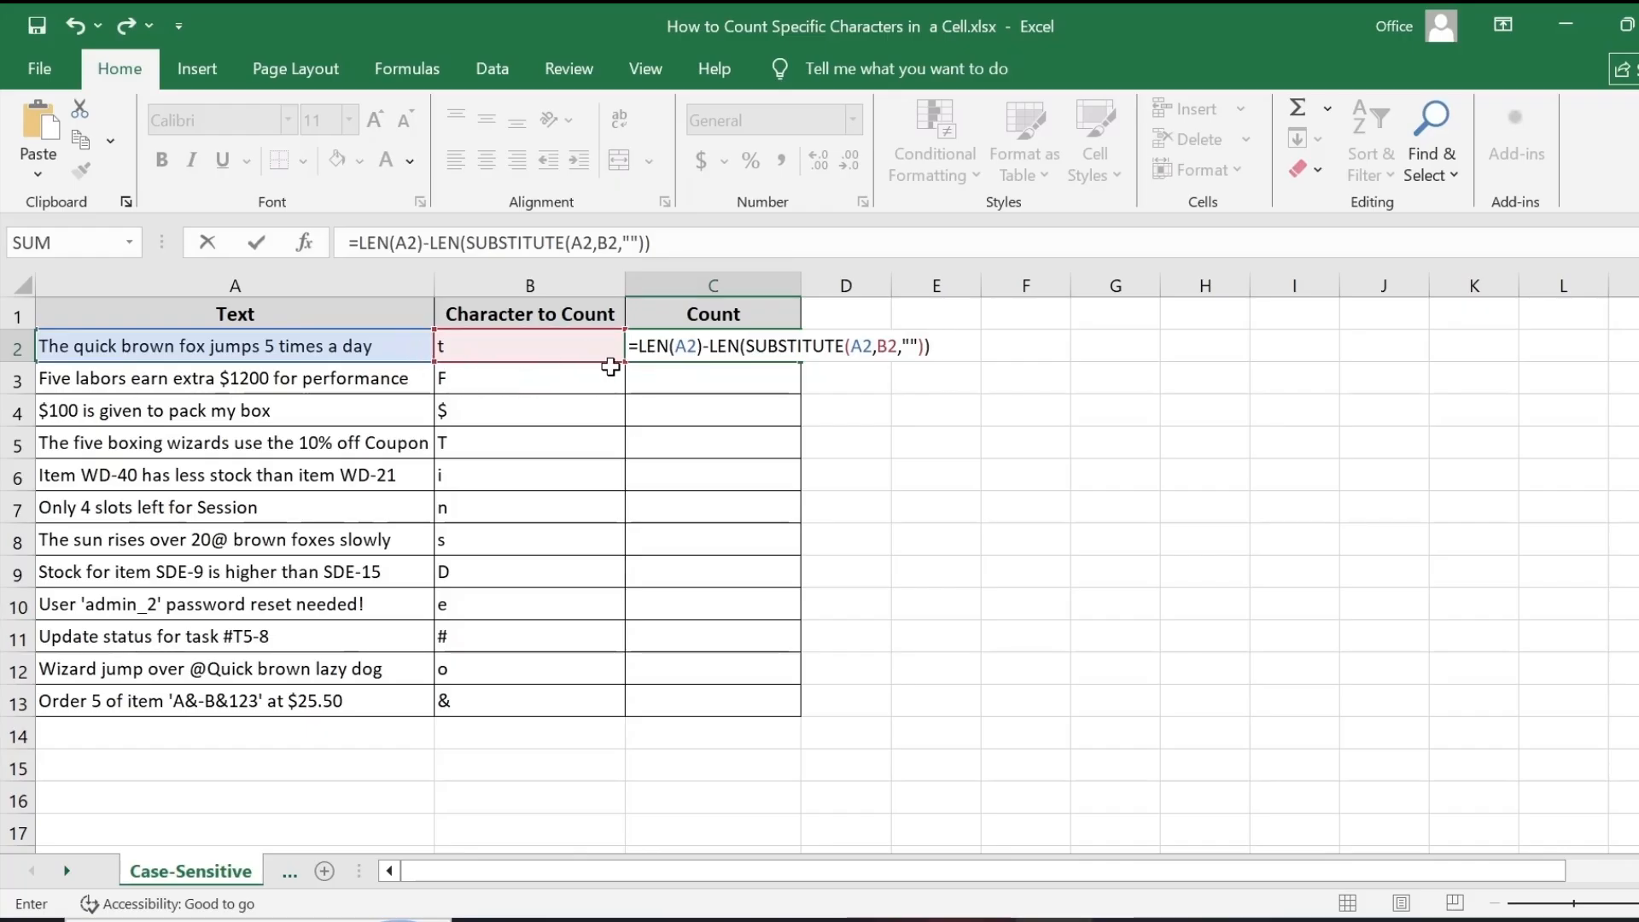
key("Return")
left_click(692, 350)
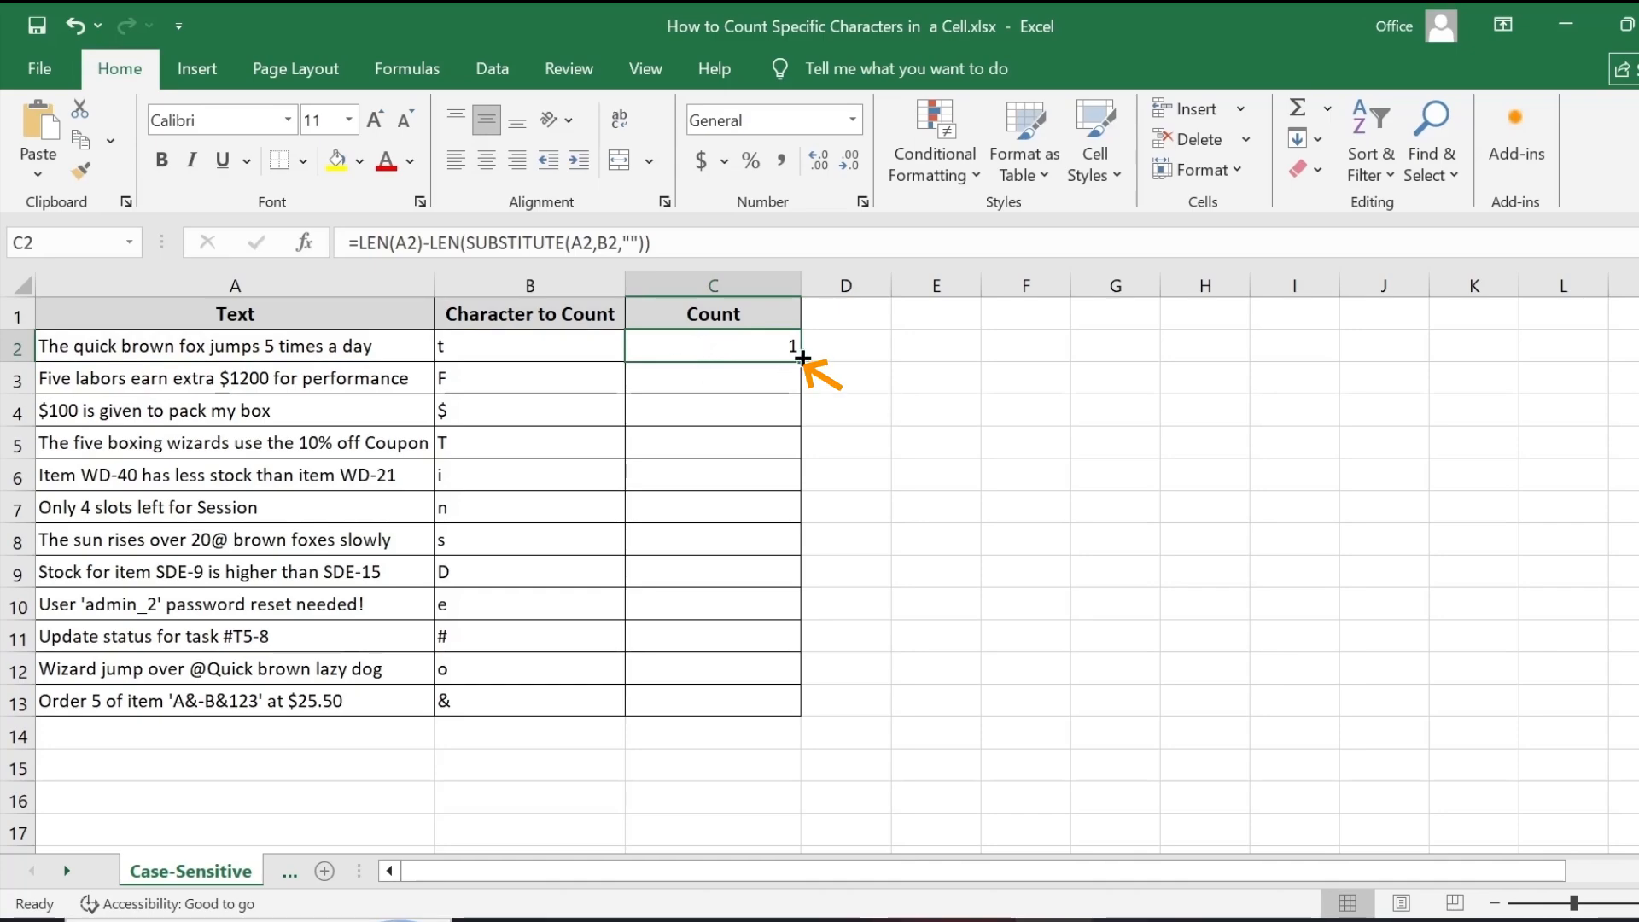
- Fill the count formula down the Count column through row 13
left_click_drag(802, 358, 792, 711)
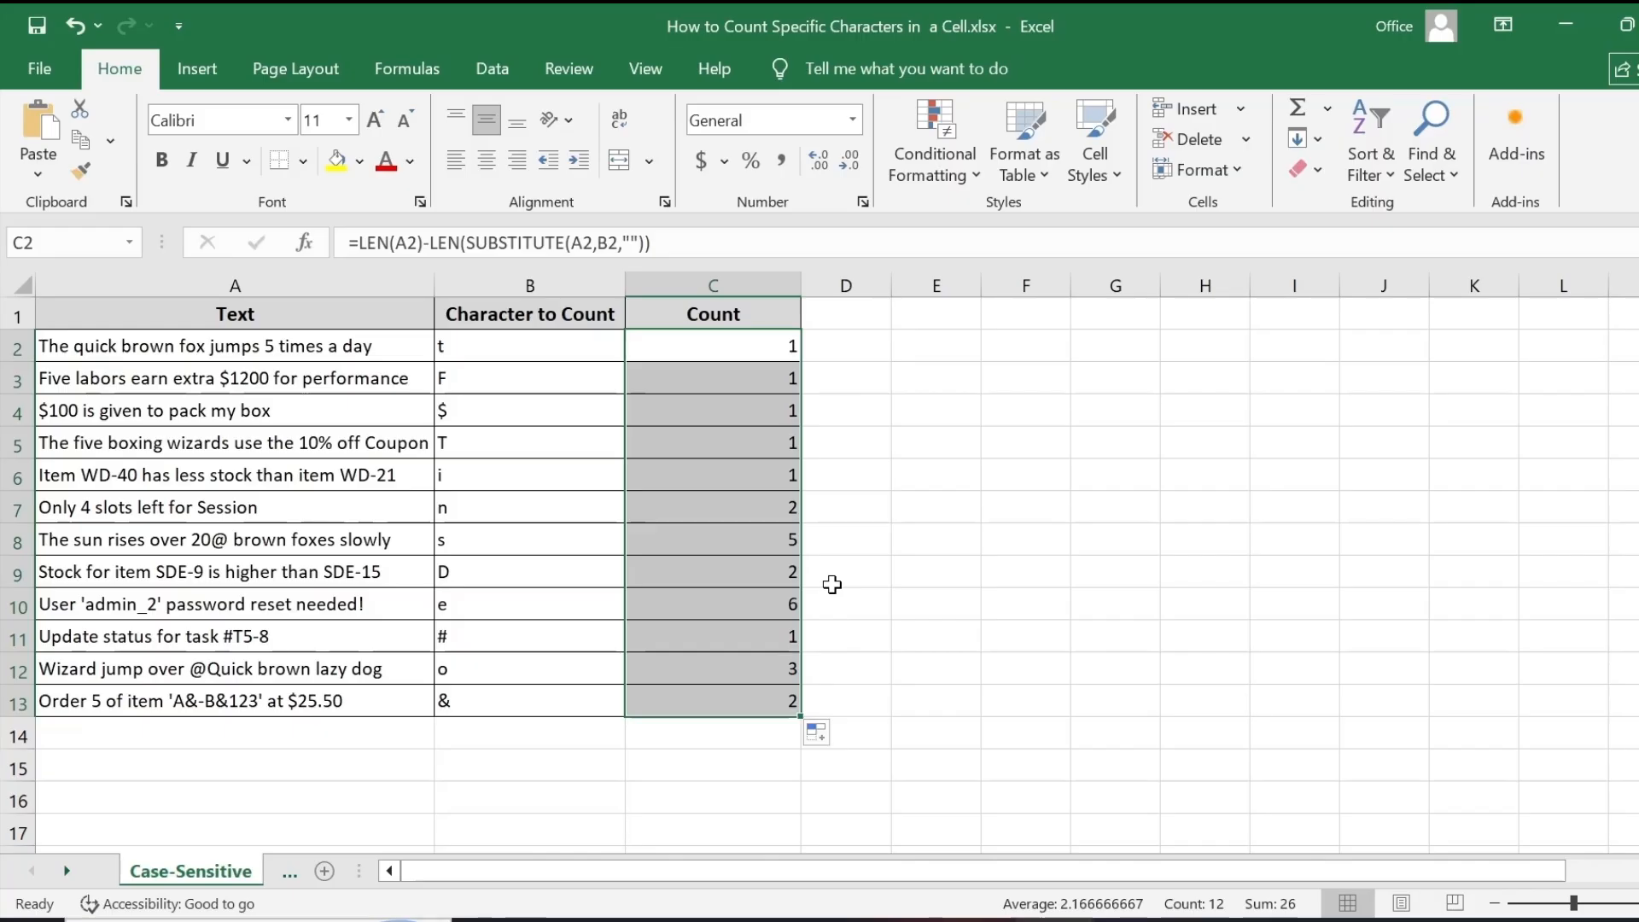
left_click(742, 347)
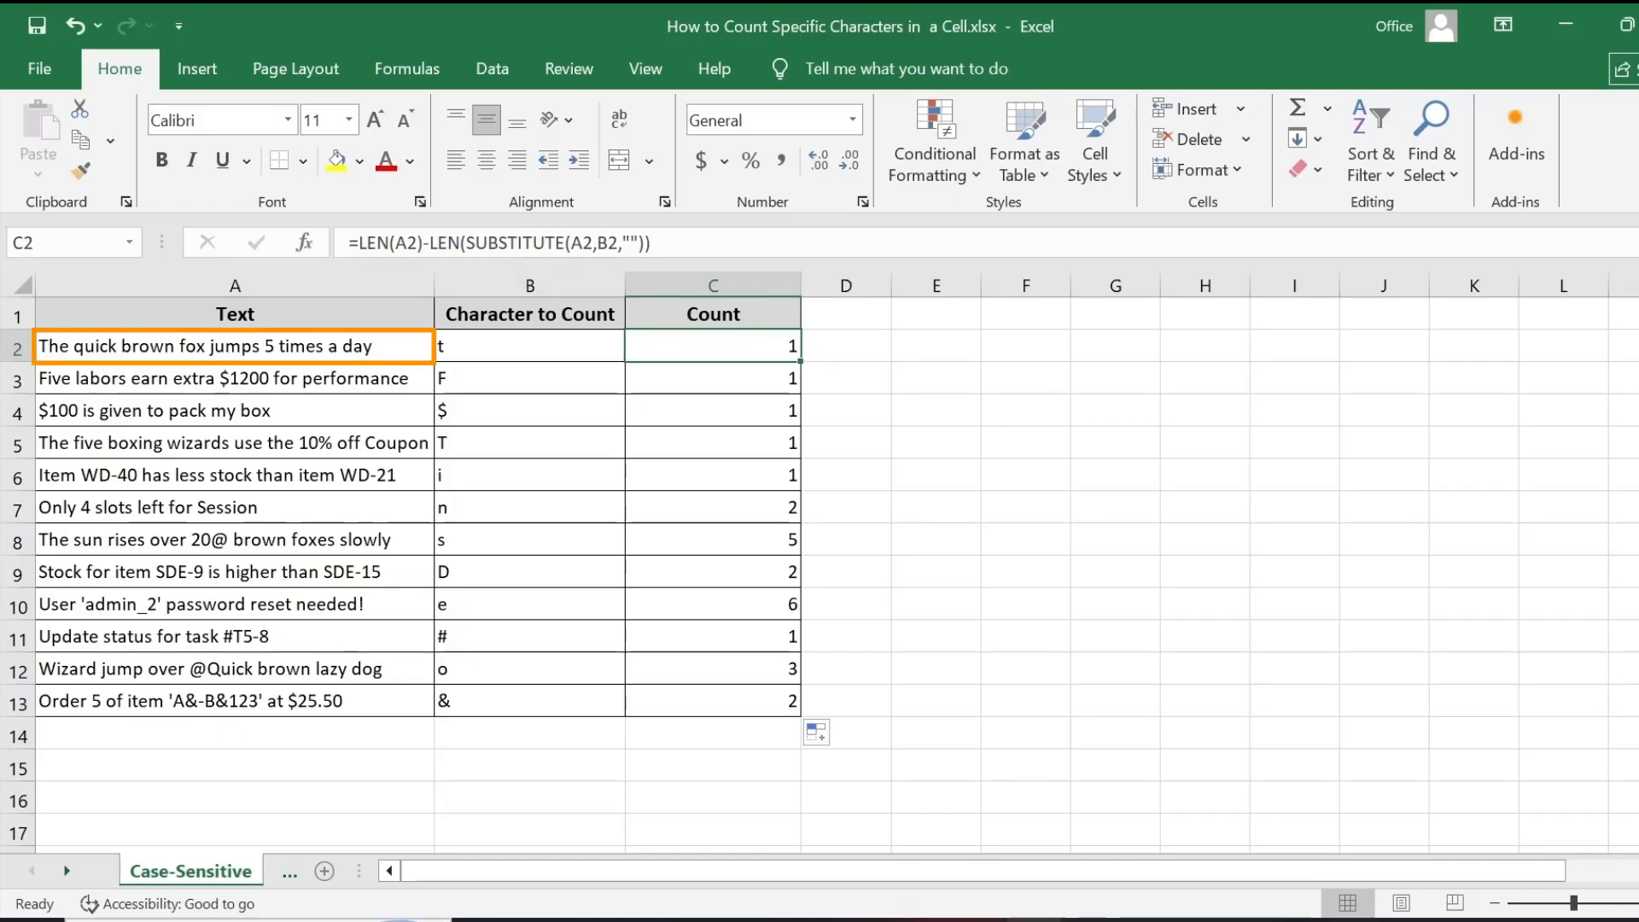
left_click(17, 346)
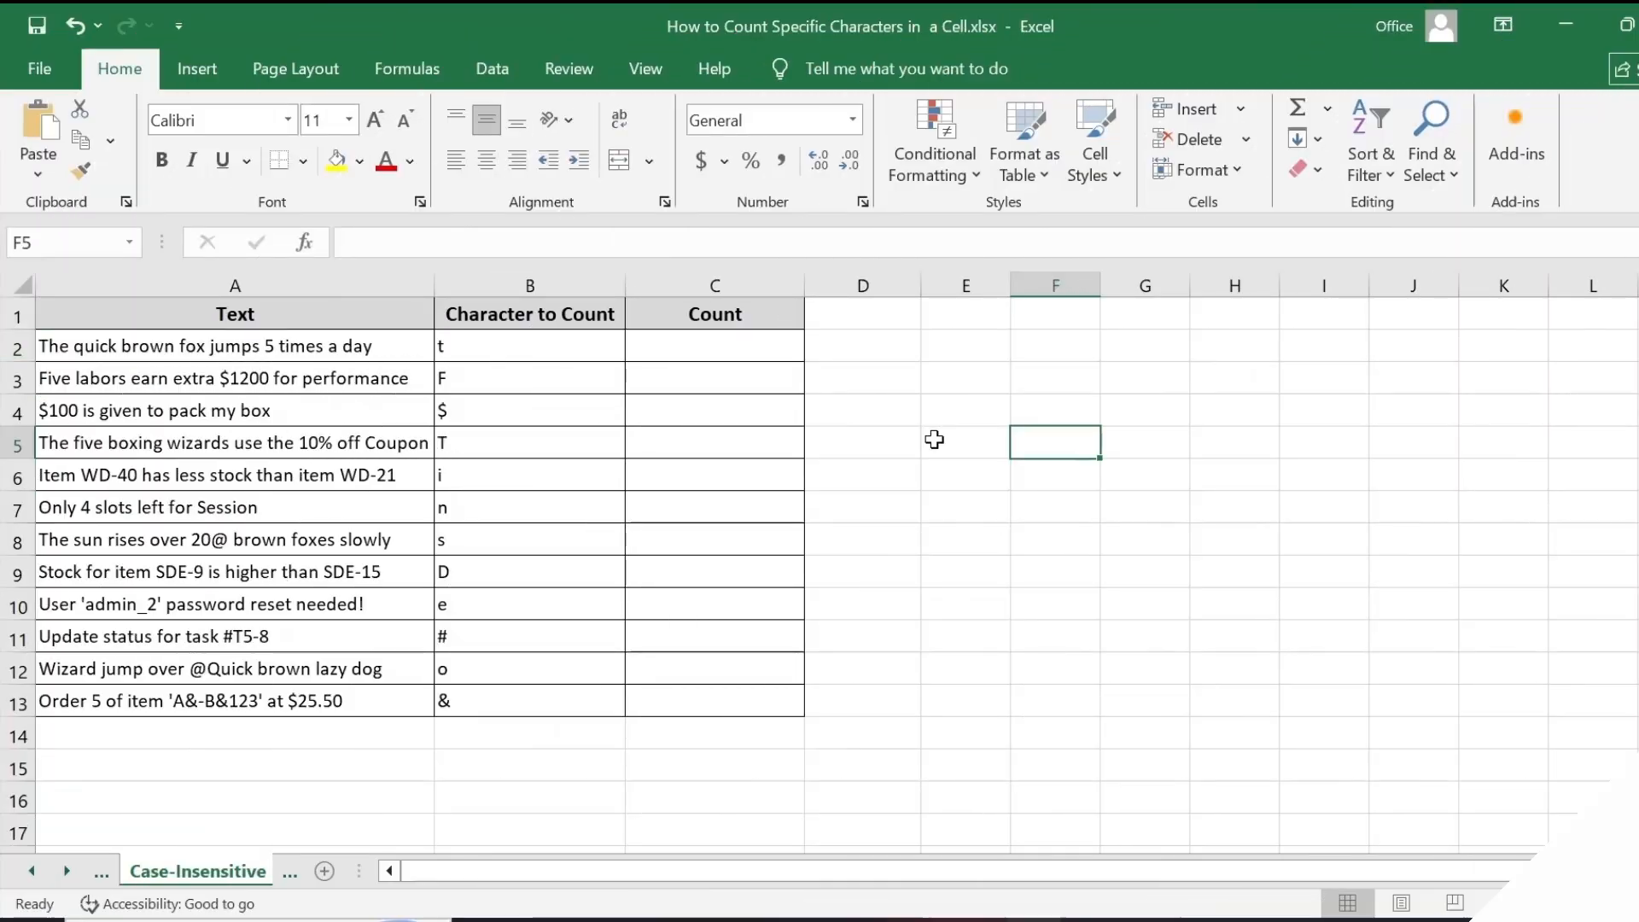
- On the Case-Insensitive sheet, enter =LEN(A2)-LEN(SUBSTITUTE(UPPER(A2),UPPER(B2),"")) in the first Count cell
left_click(393, 352)
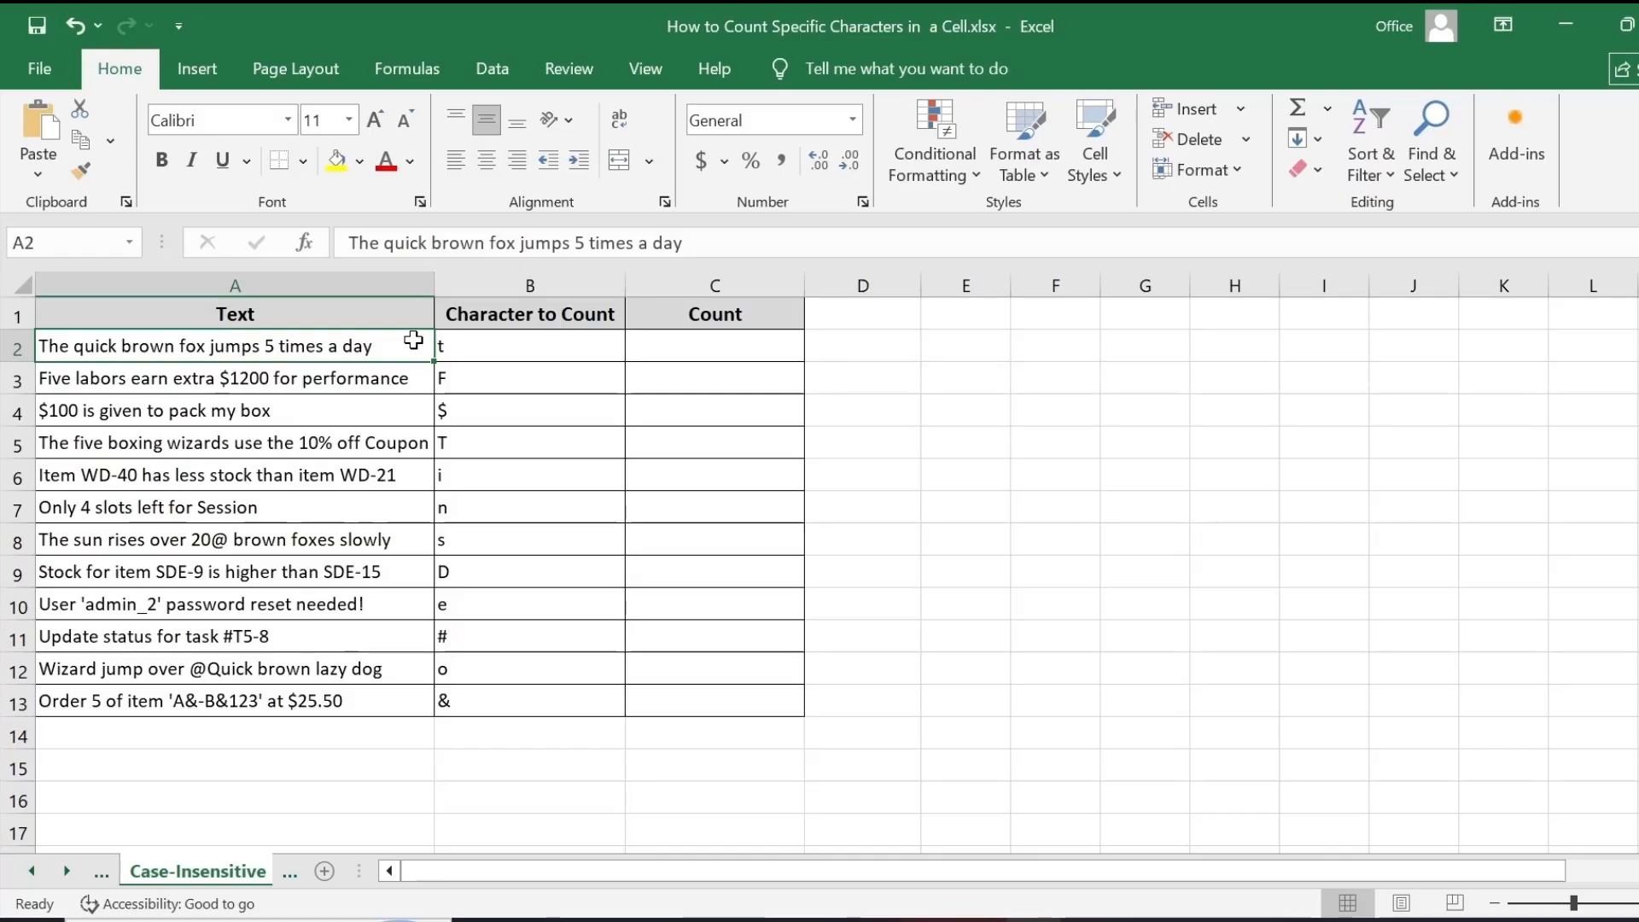
left_click(692, 340)
double_click(692, 340)
type("=LEN(A2)-LEN(SUBSTITUTE(UPPER(A2),UPPER(B2),\"\"))")
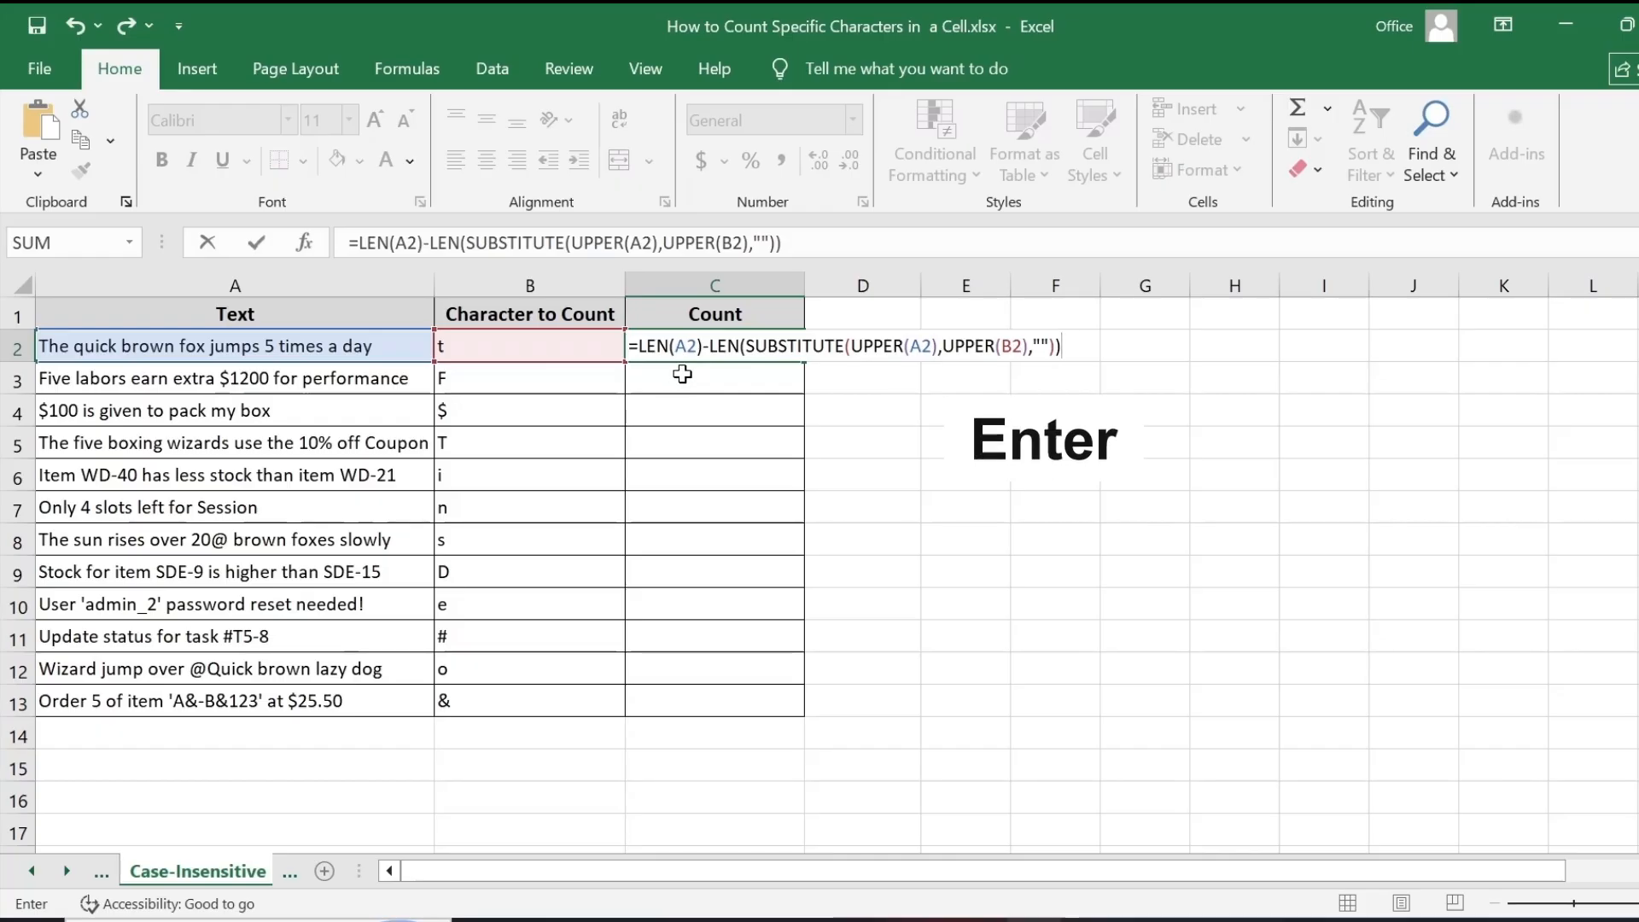
key("Return")
left_click(718, 351)
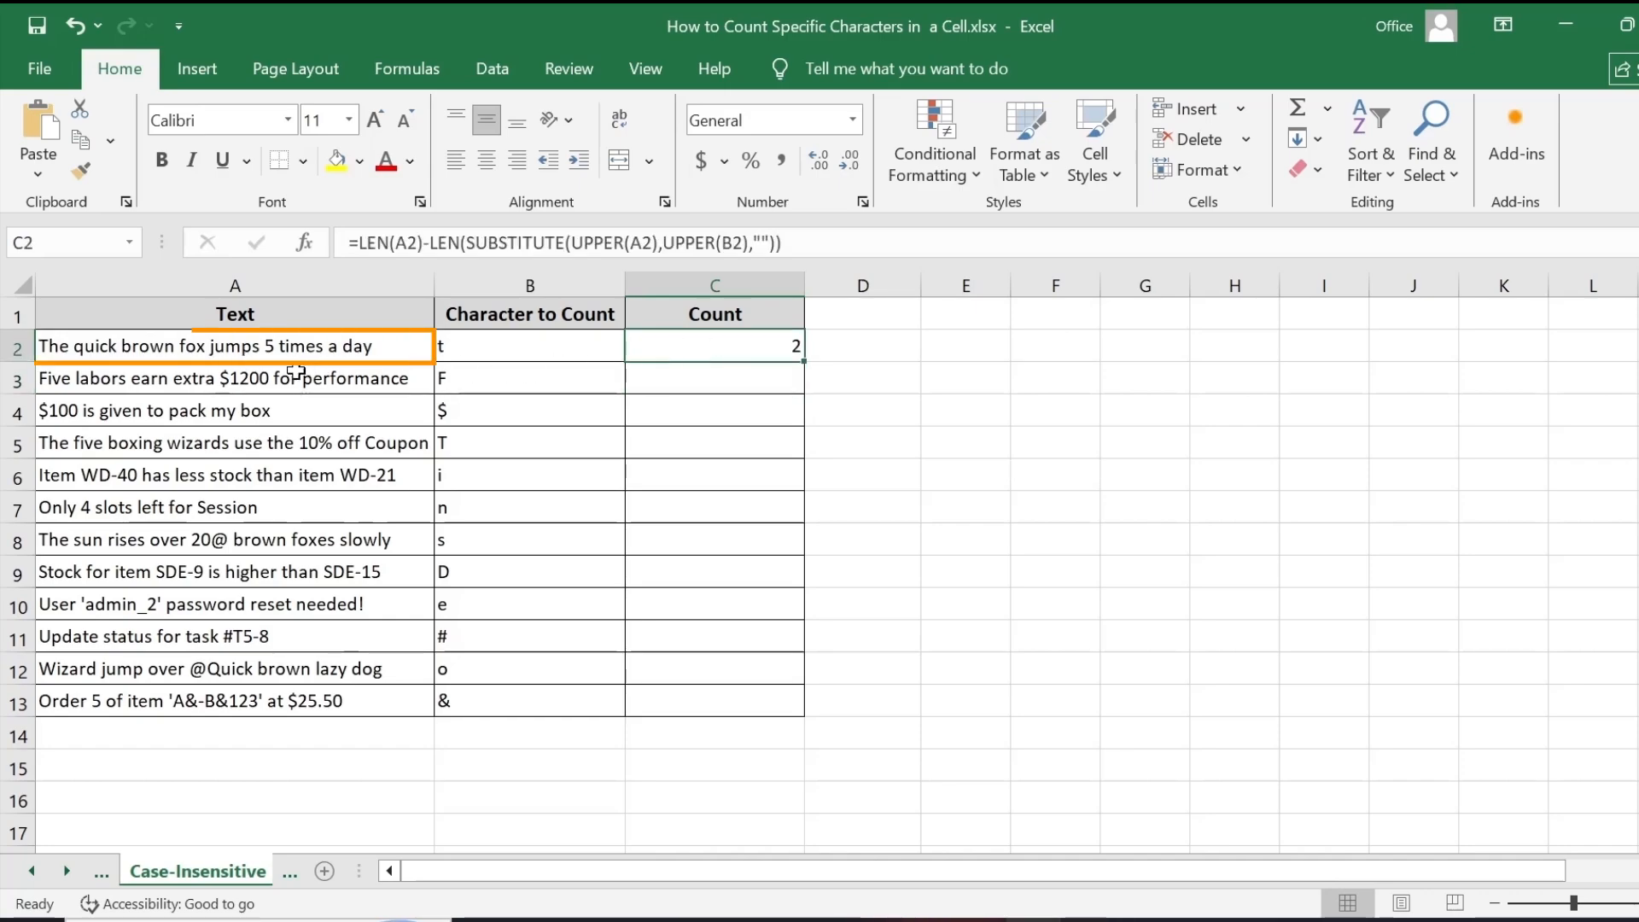
- Fill the case-insensitive formula down the Count column to the last text row
left_click(65, 348)
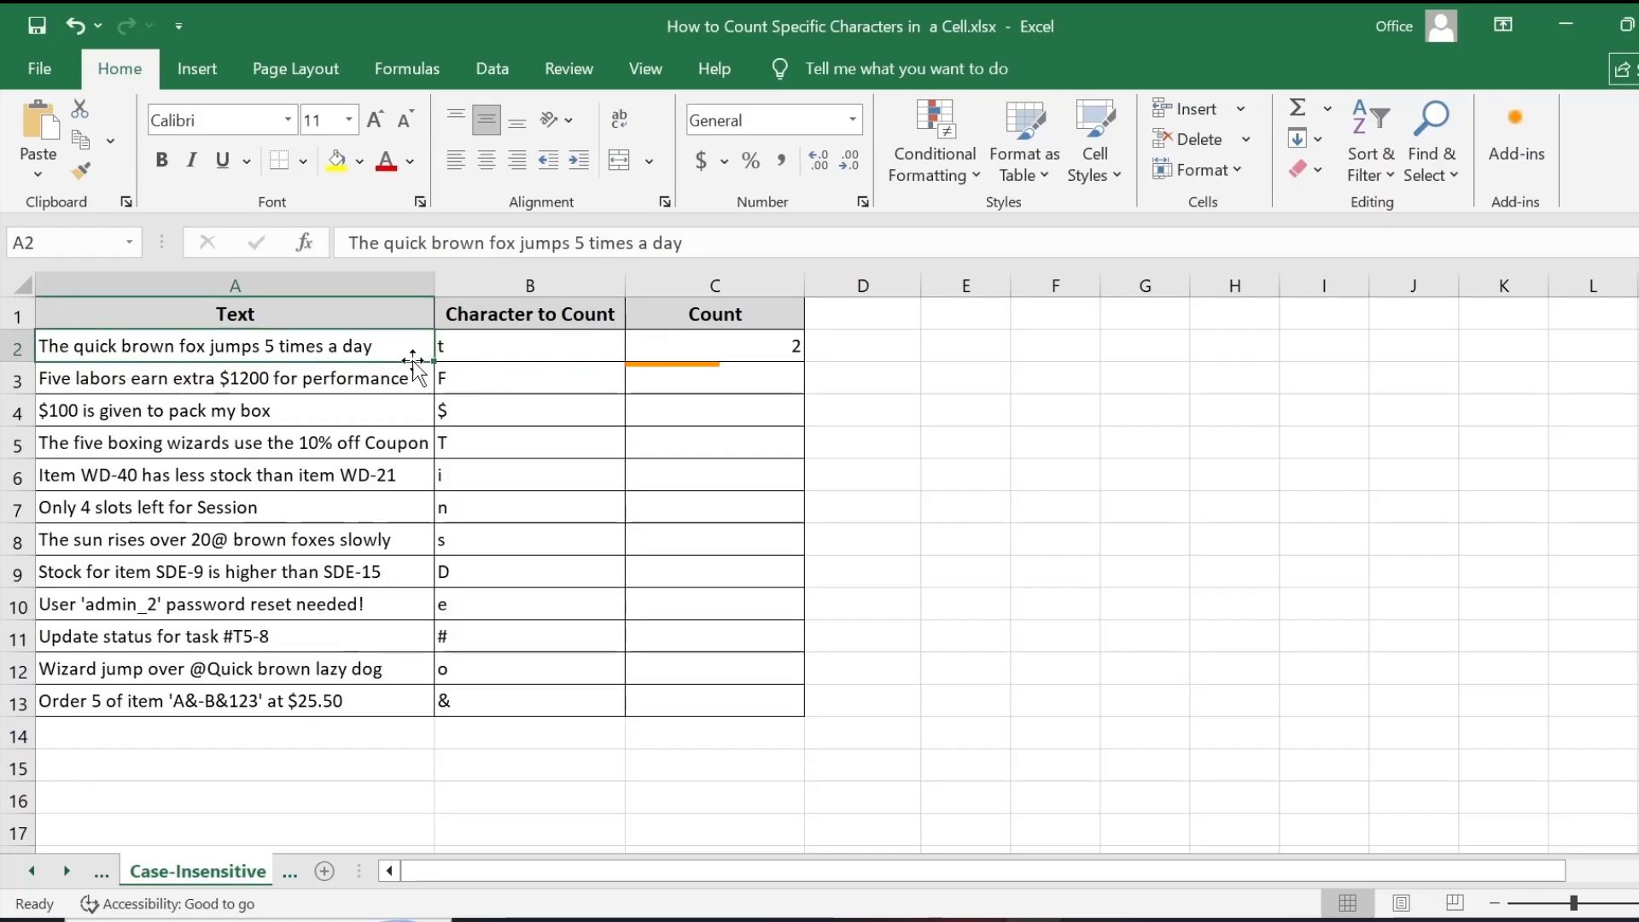
left_click(735, 350)
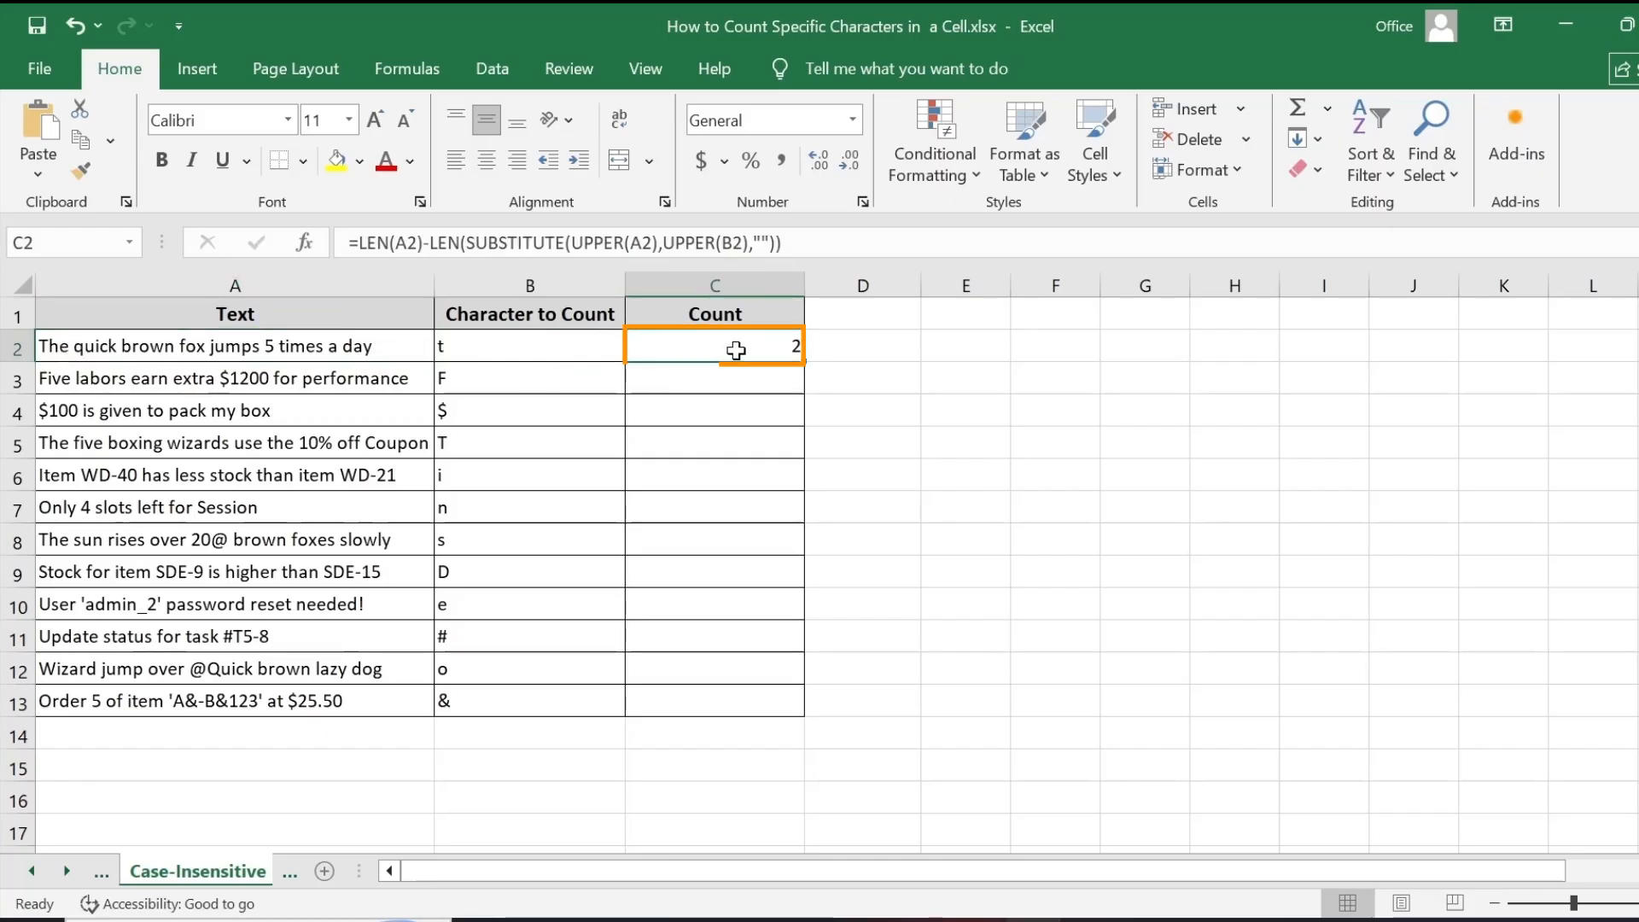
double_click(802, 362)
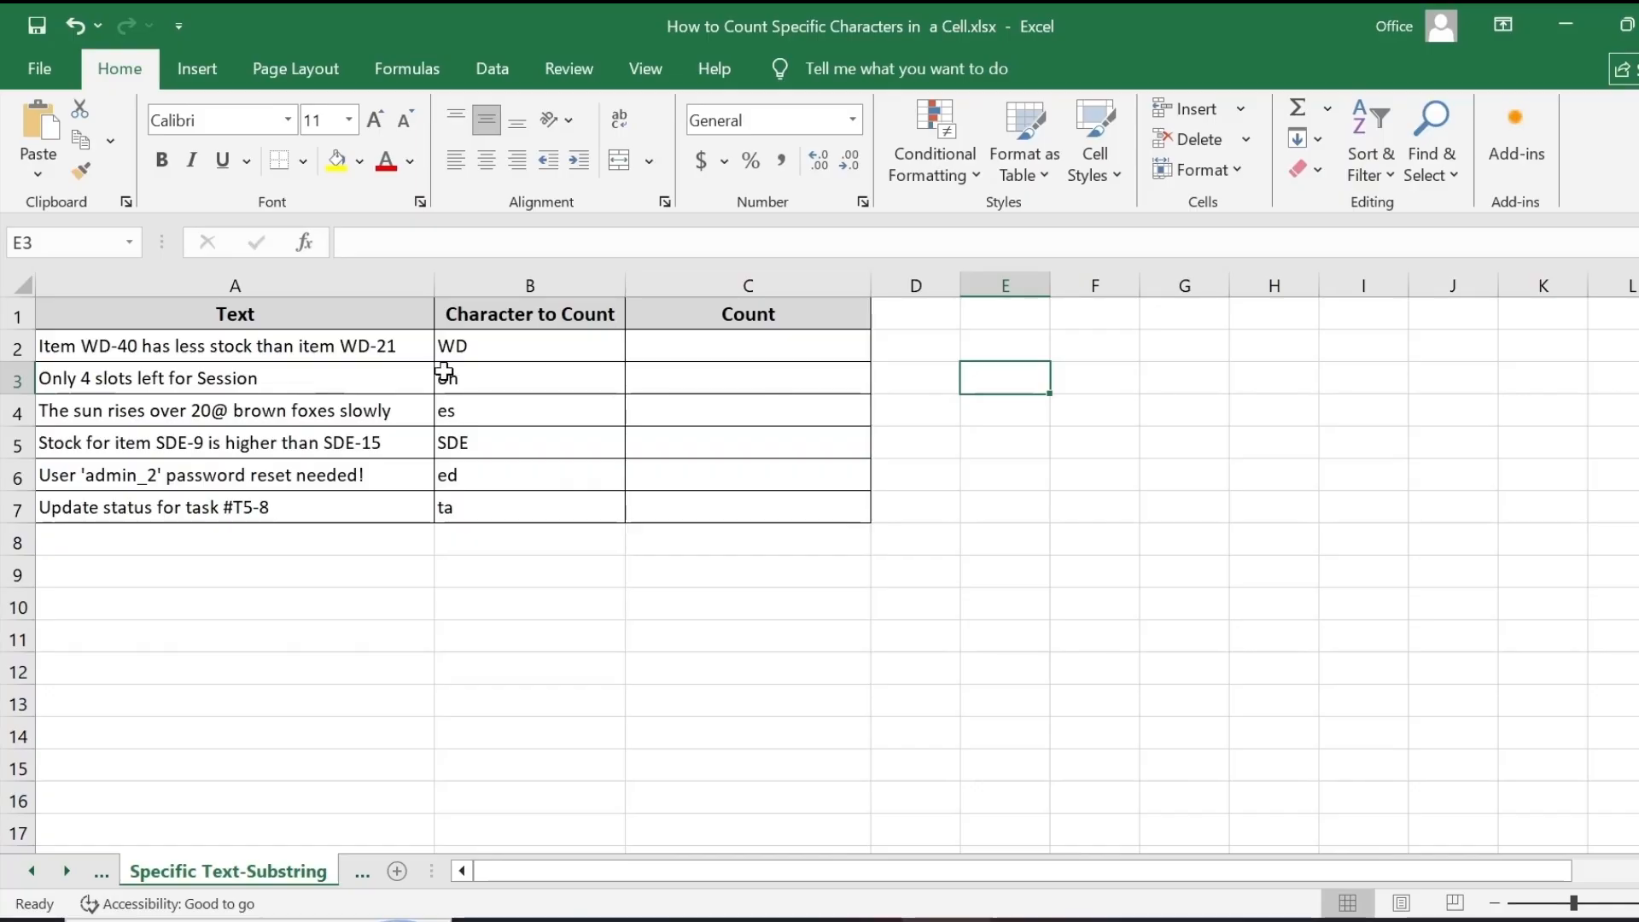
- On the Specific Text-Substring sheet, enter =(LEN(A2)-LEN(SUBSTITUTE(UPPER(A2),UPPER(B2),"")))/LEN(B2) in the first Count cell
left_click(550, 349)
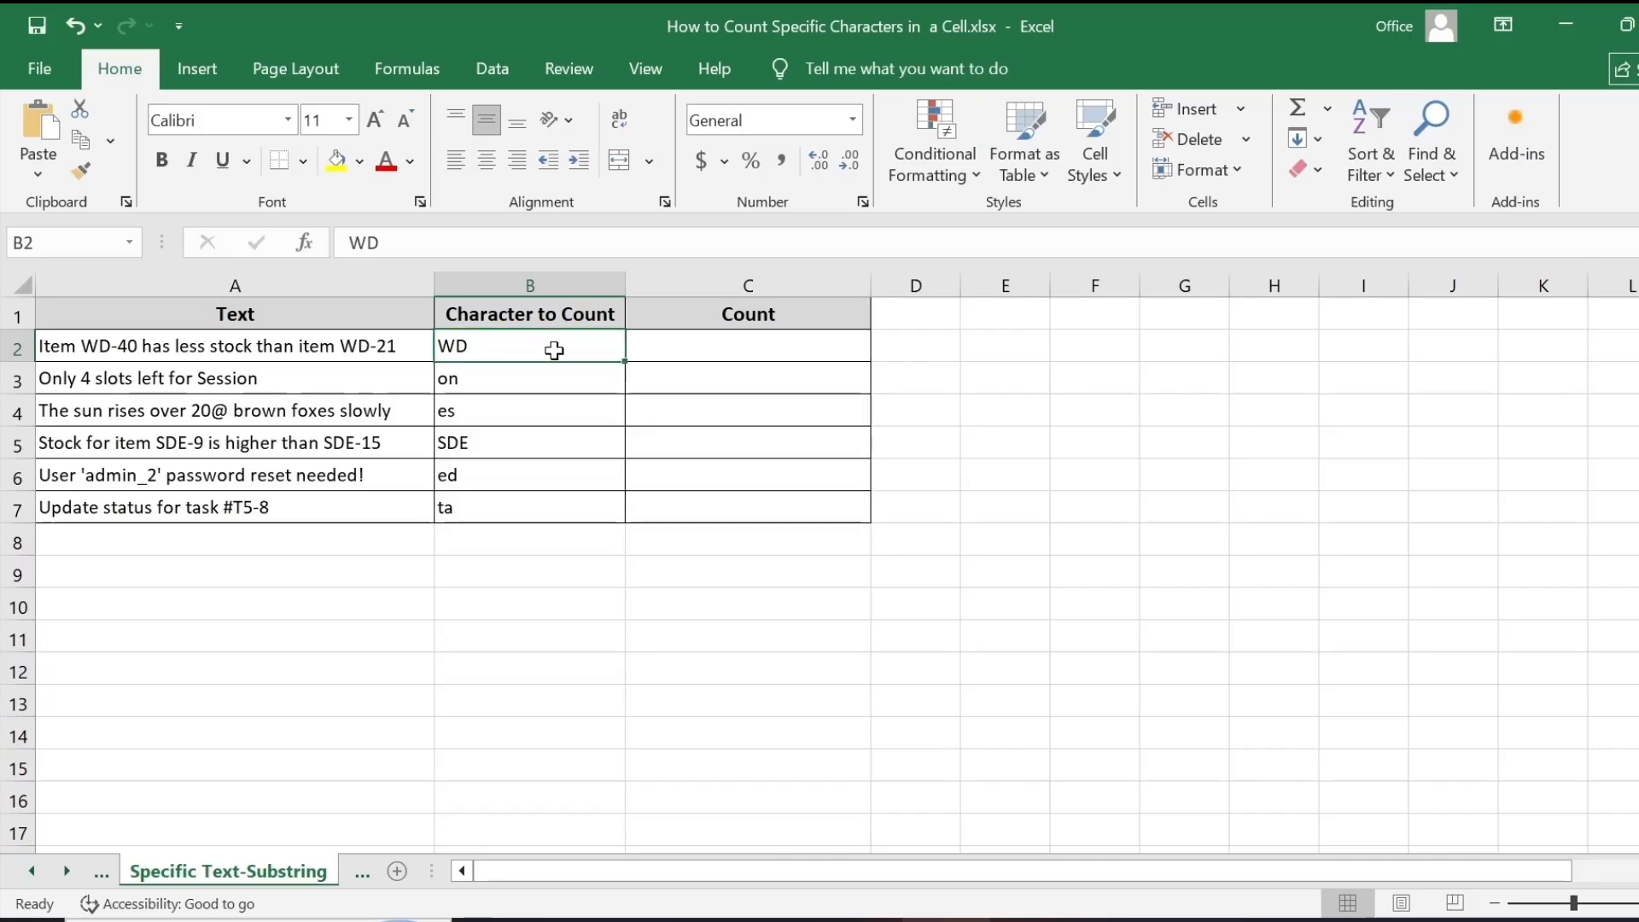
left_click(369, 342)
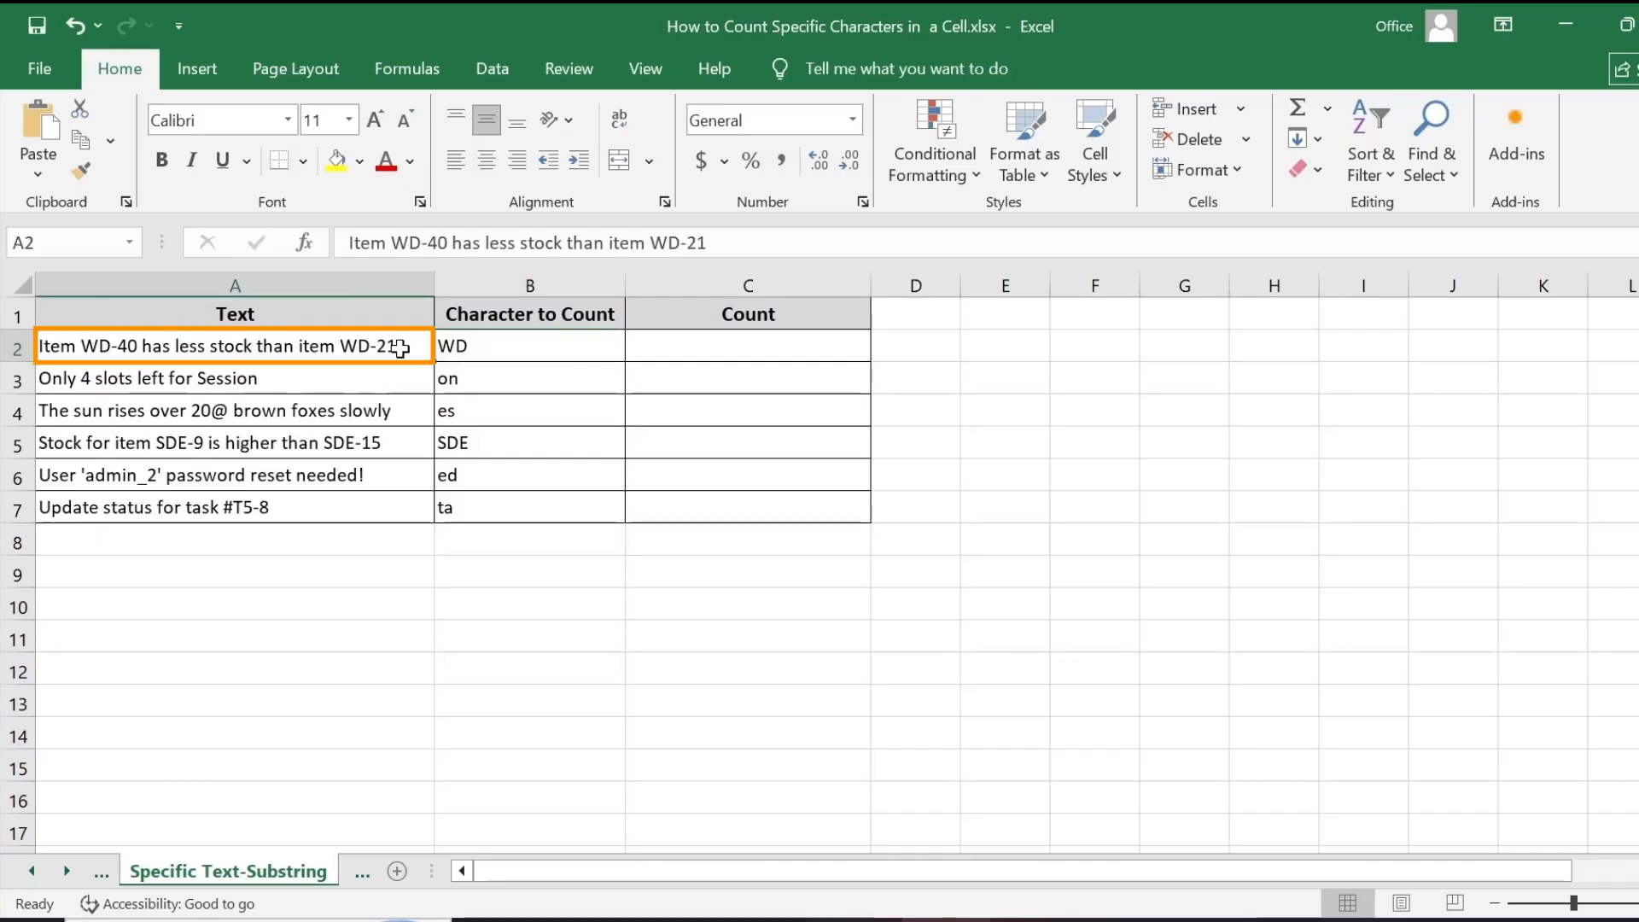
key("Tab")
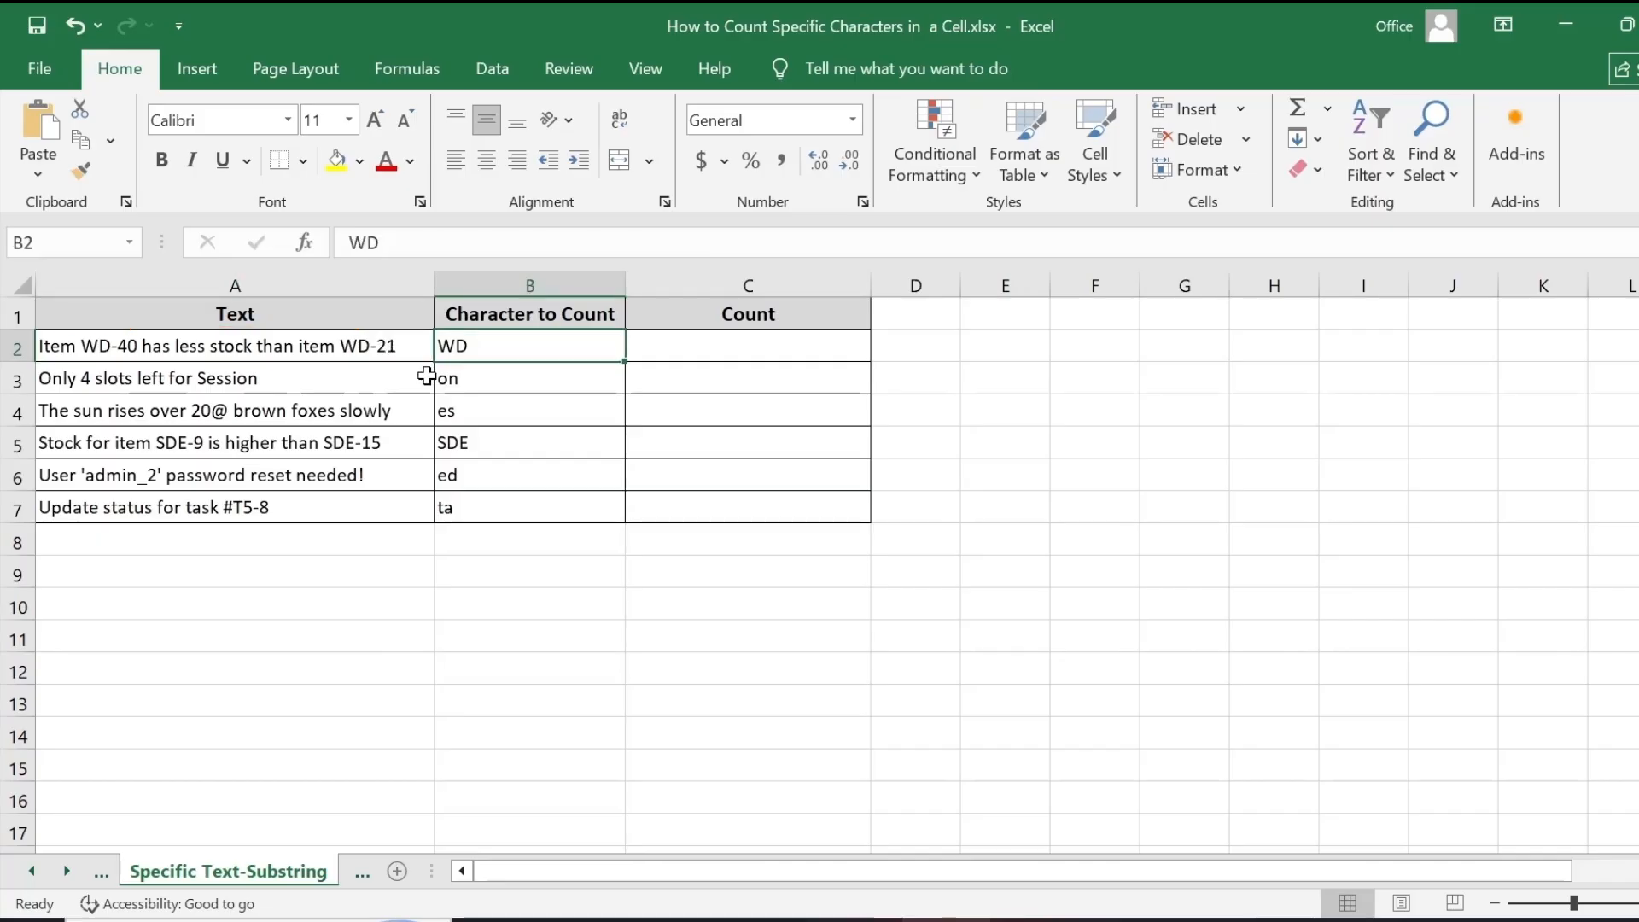
left_click(762, 348)
type("=(LEN(A2)-LEN(SUBSTITUTE(UPPER(A2),UPPER(B2),\"\")))/LEN(B2)")
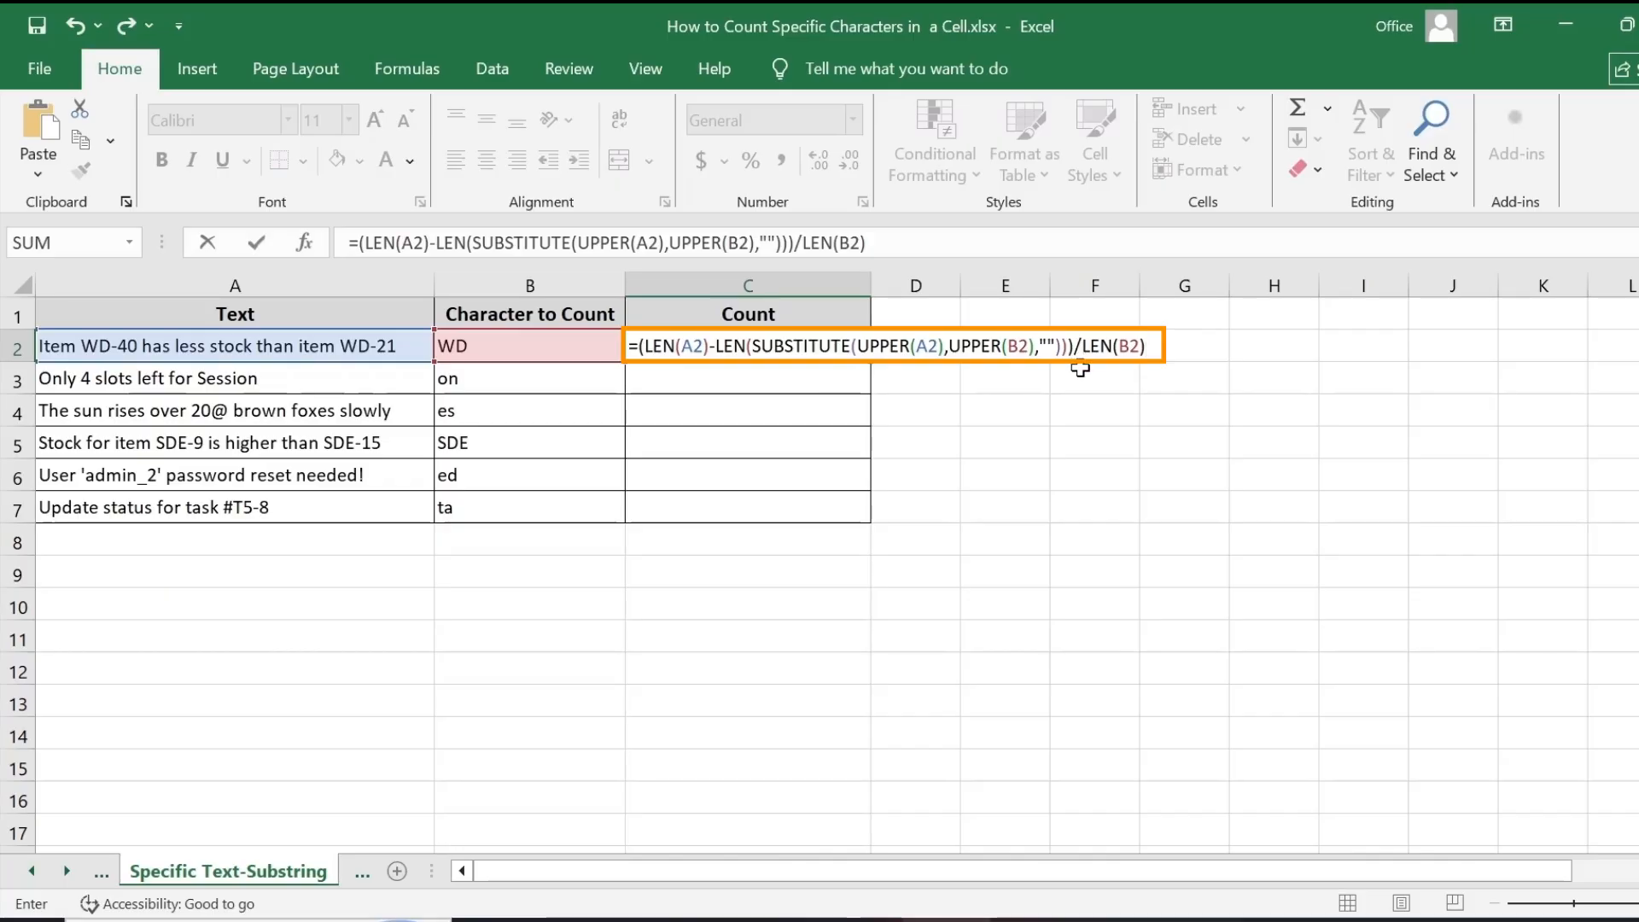
left_click_drag(1140, 346, 1074, 345)
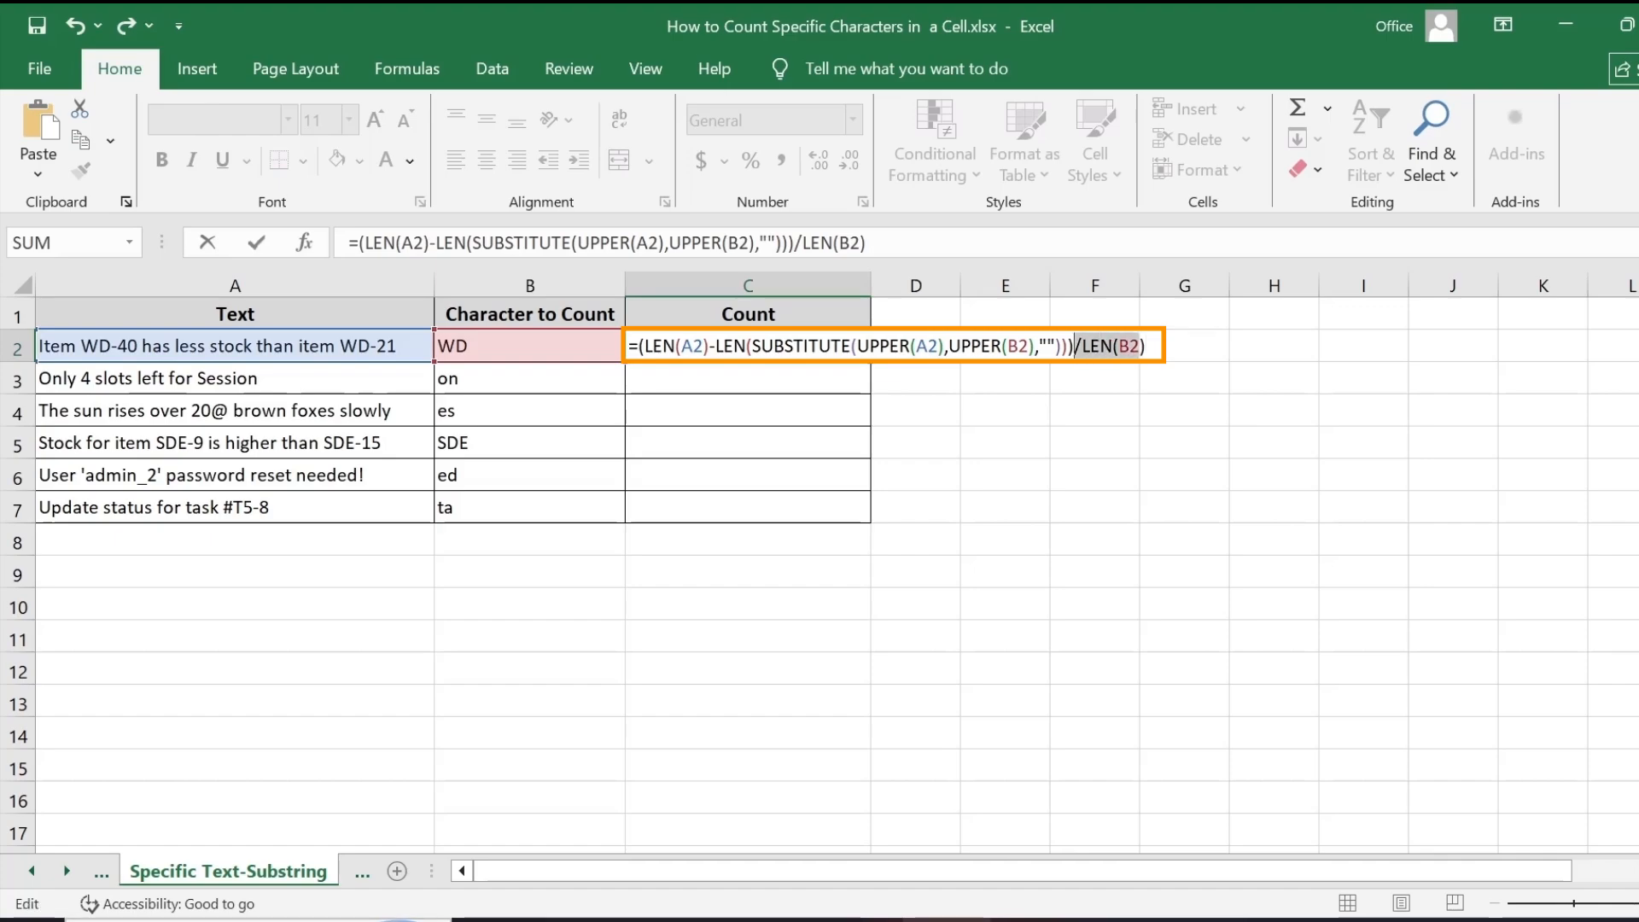
left_click(1078, 346)
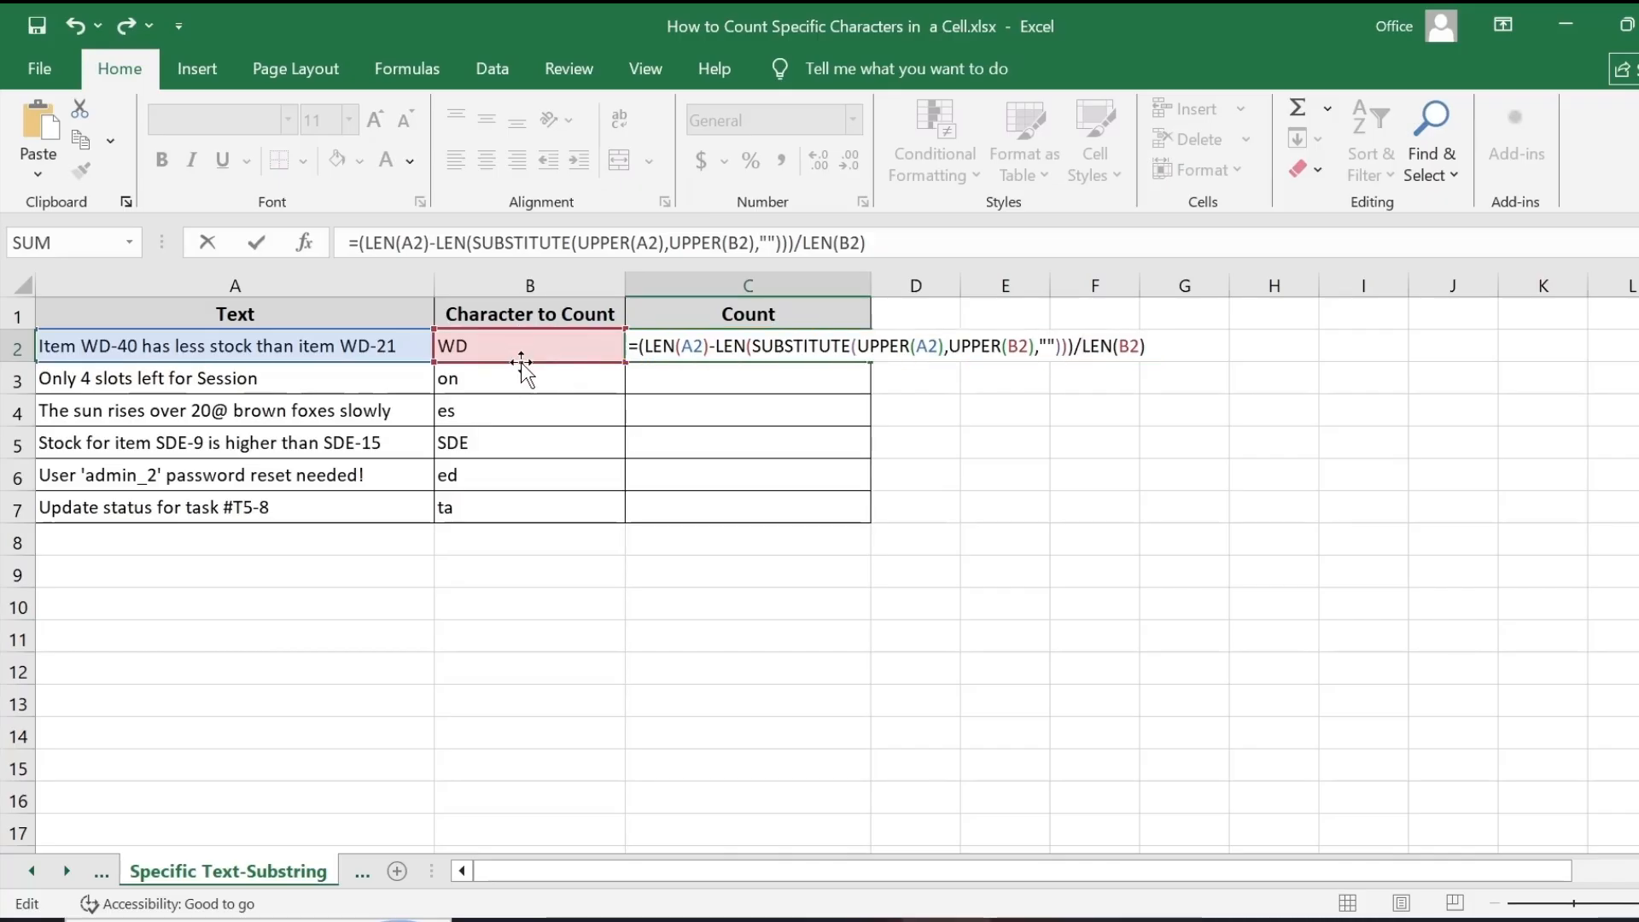
key("Return")
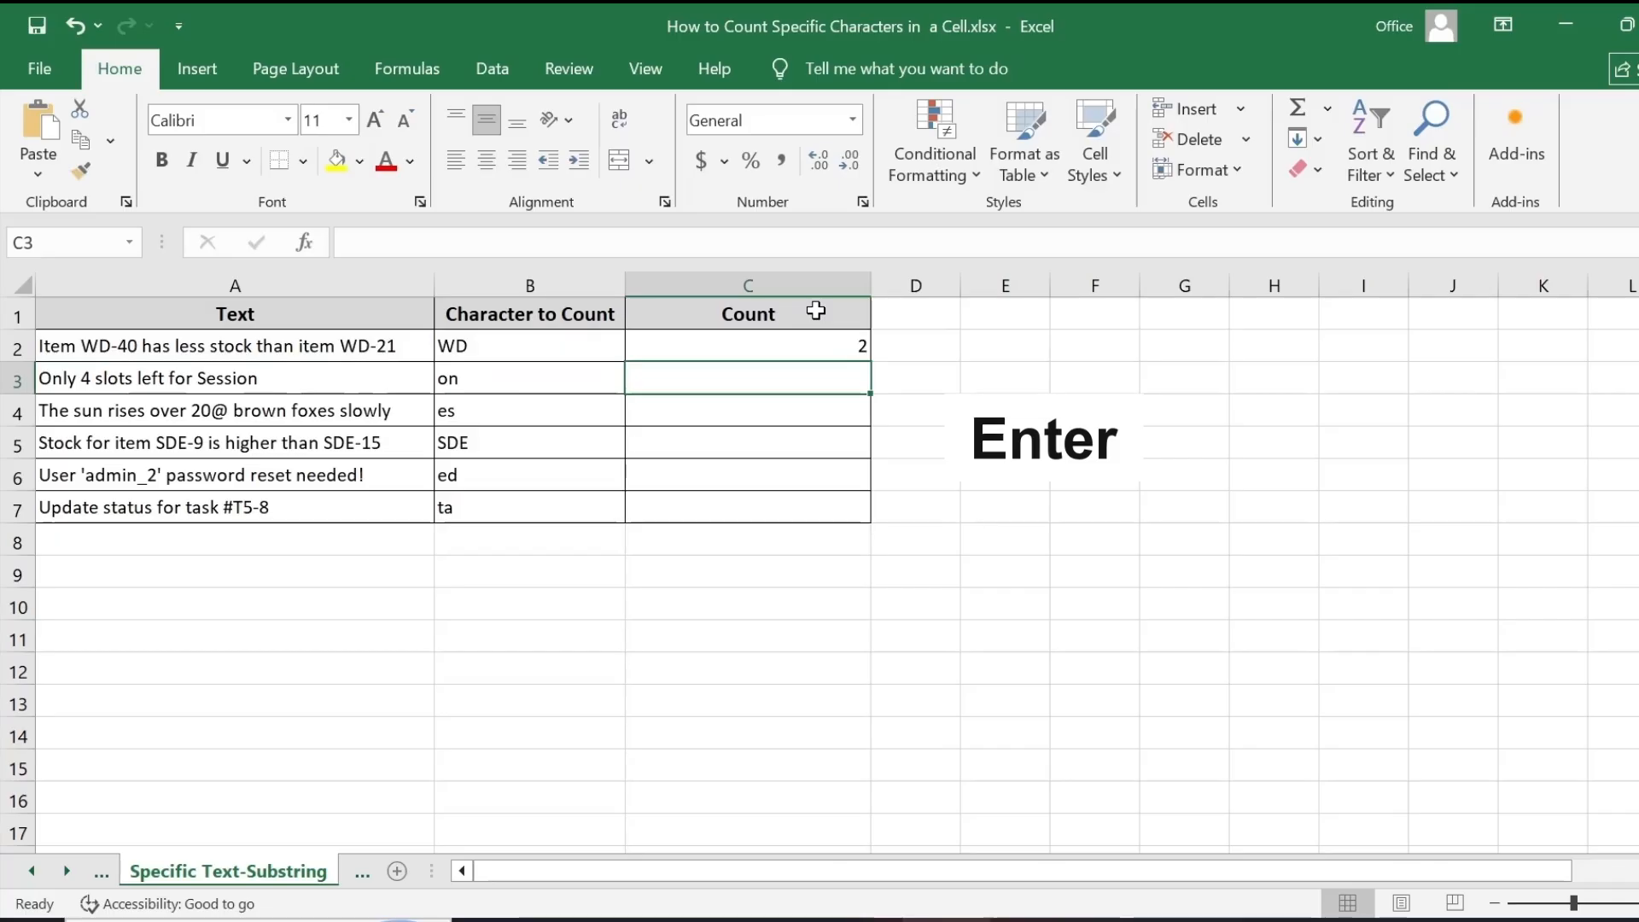
- Fill the substring count formula down the Count column through row 7
left_click(802, 341)
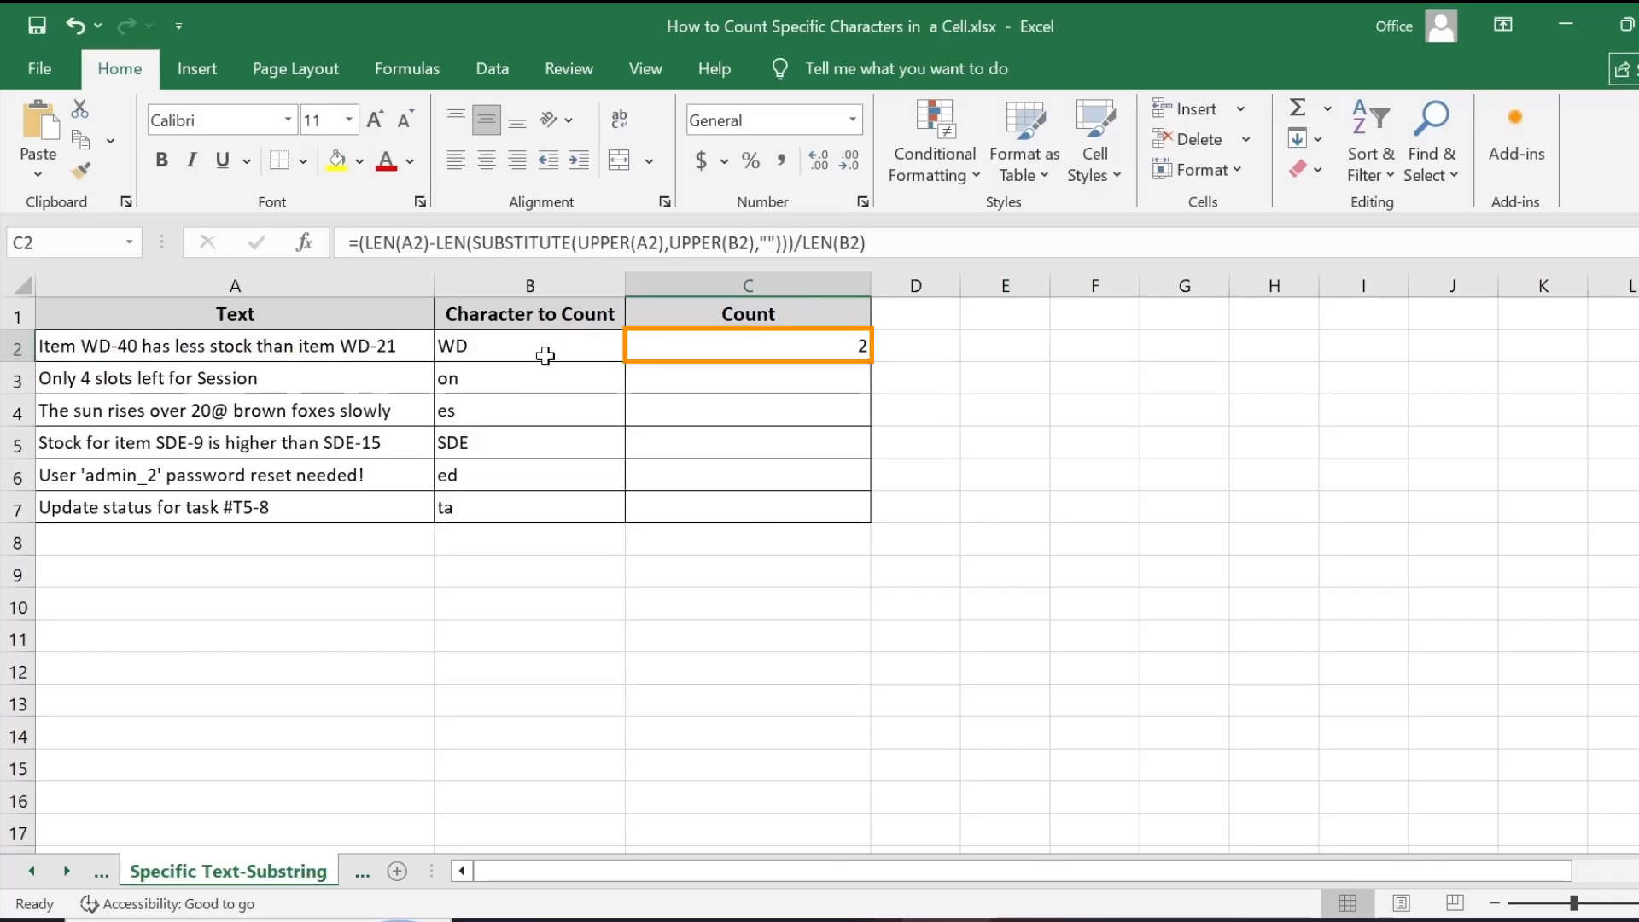
left_click(545, 351)
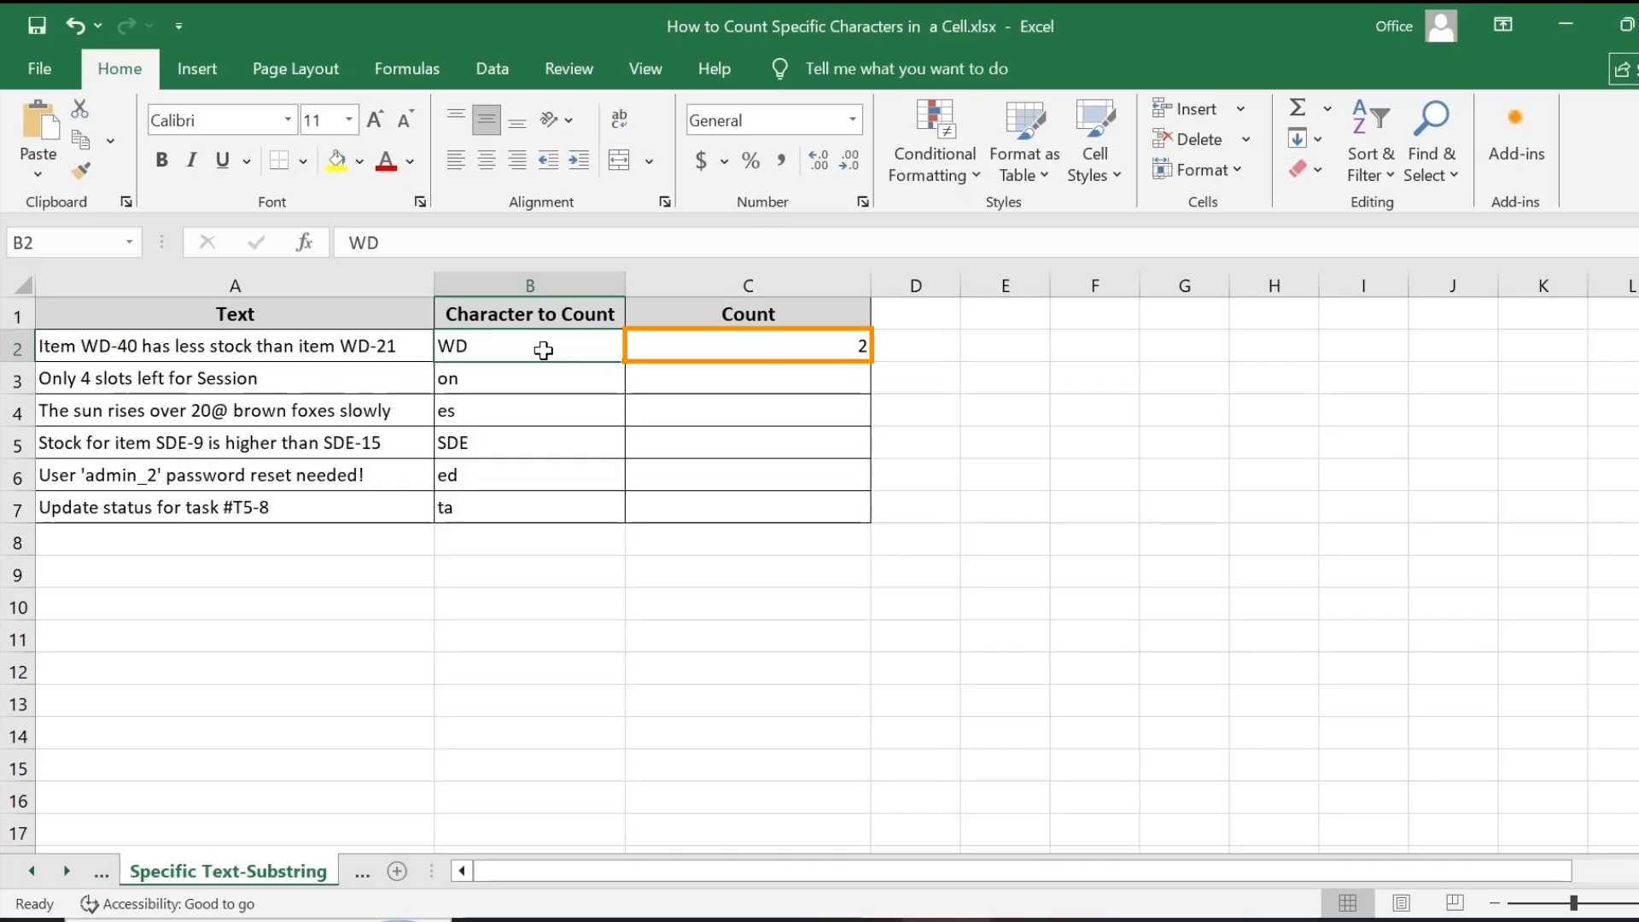
left_click(407, 351)
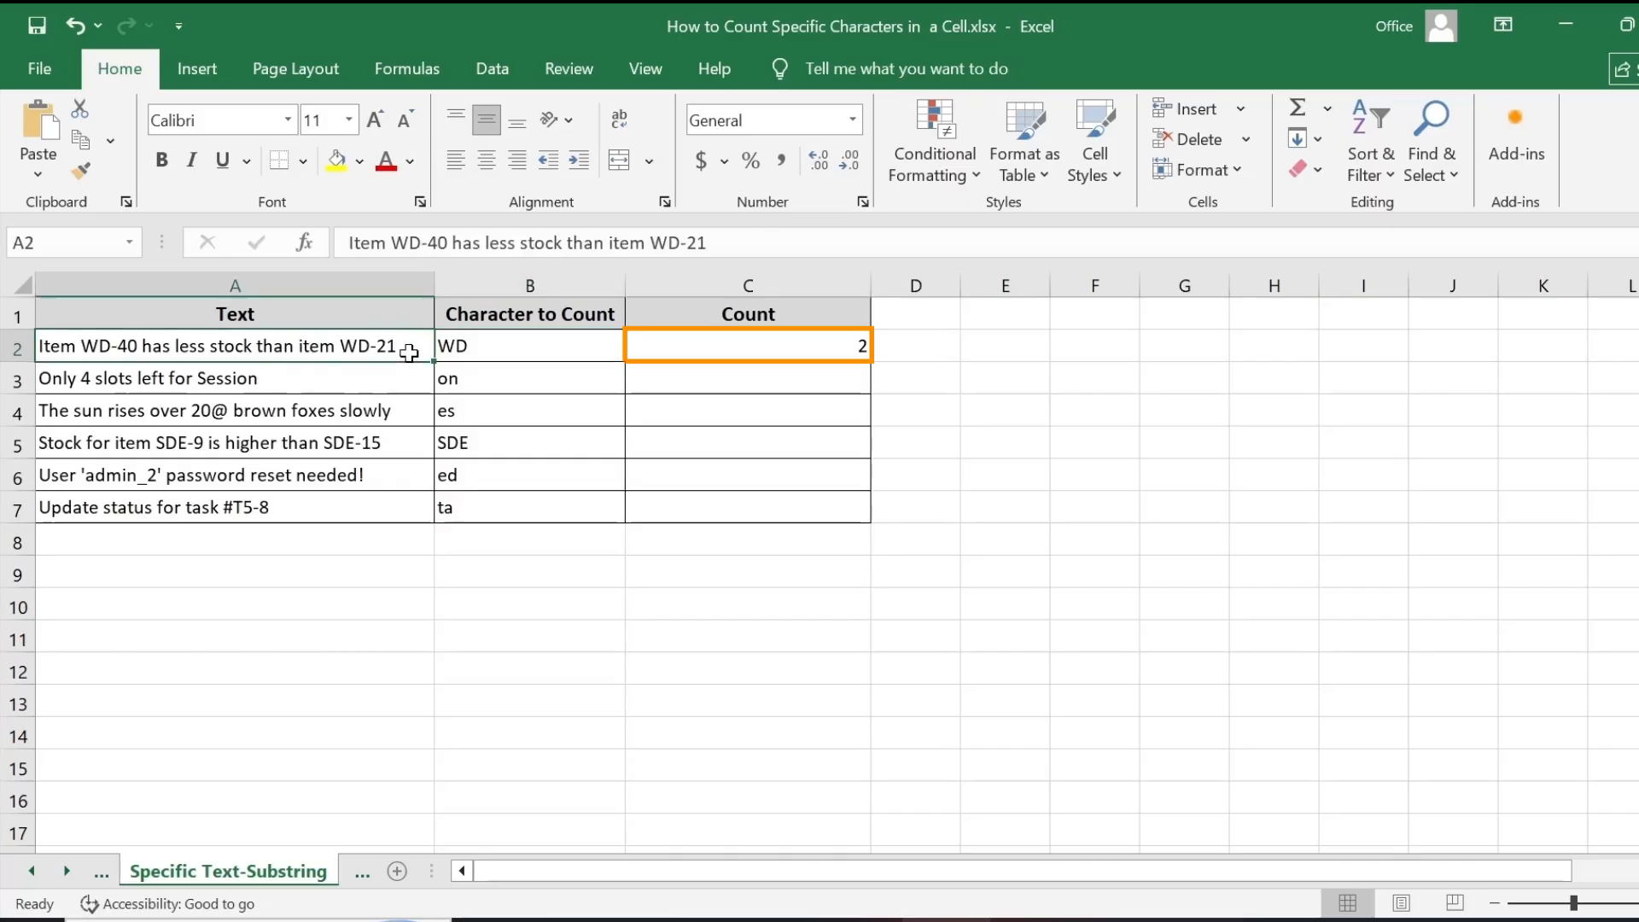
left_click(769, 346)
left_click_drag(870, 361, 845, 504)
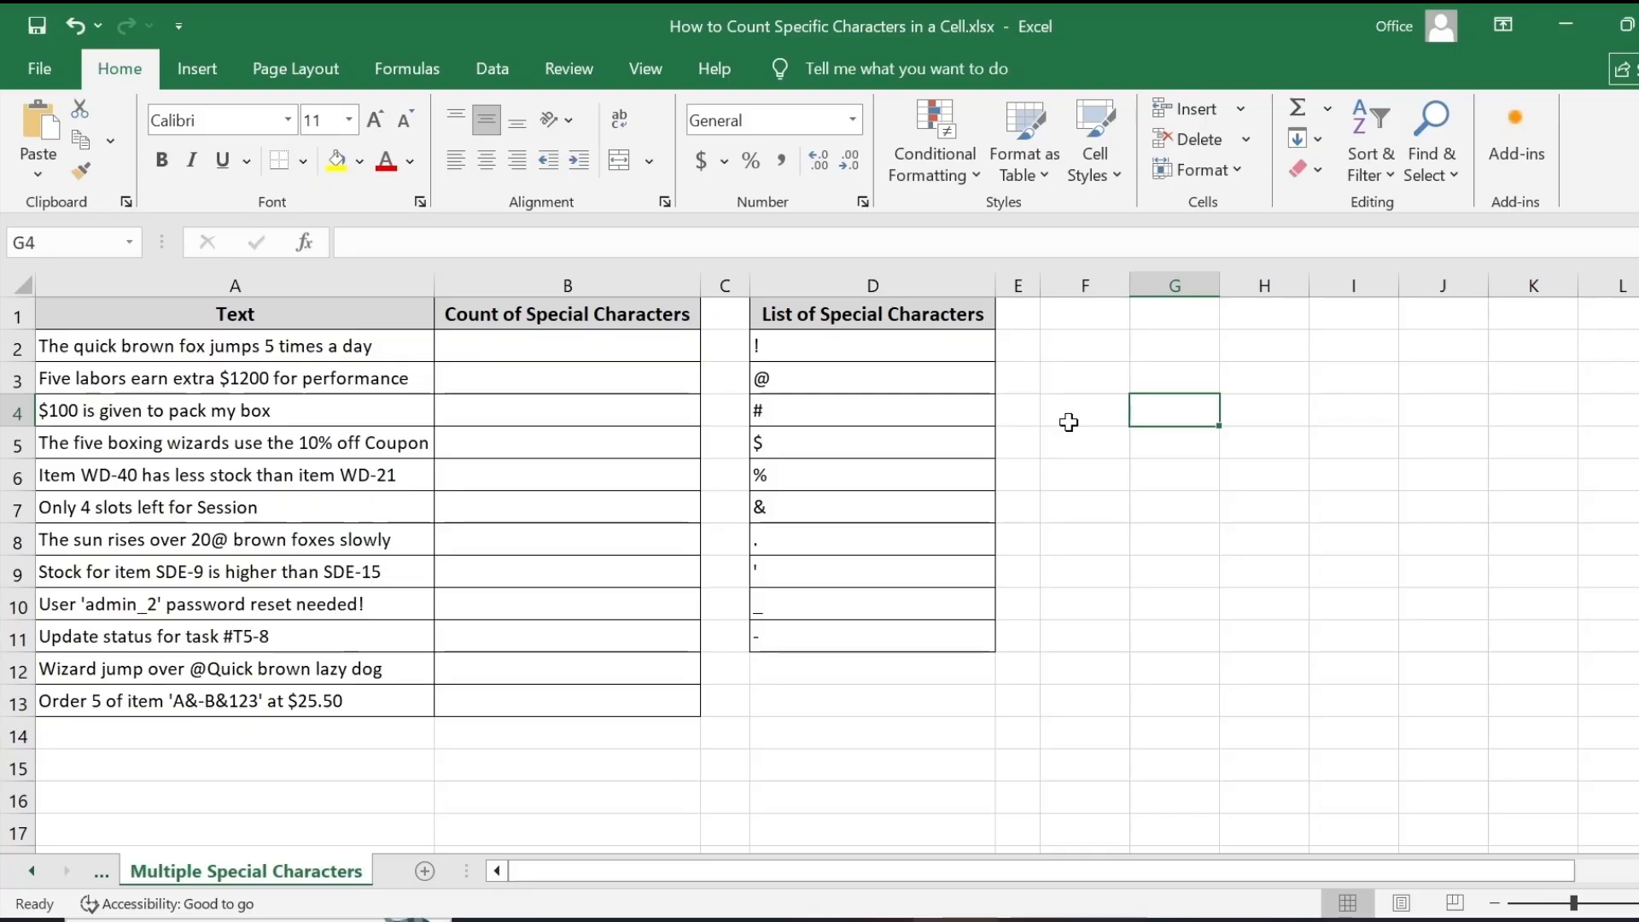
- Select the special characters list D2:D11 and name the range List_Special_Chars
left_click_drag(786, 344, 817, 619)
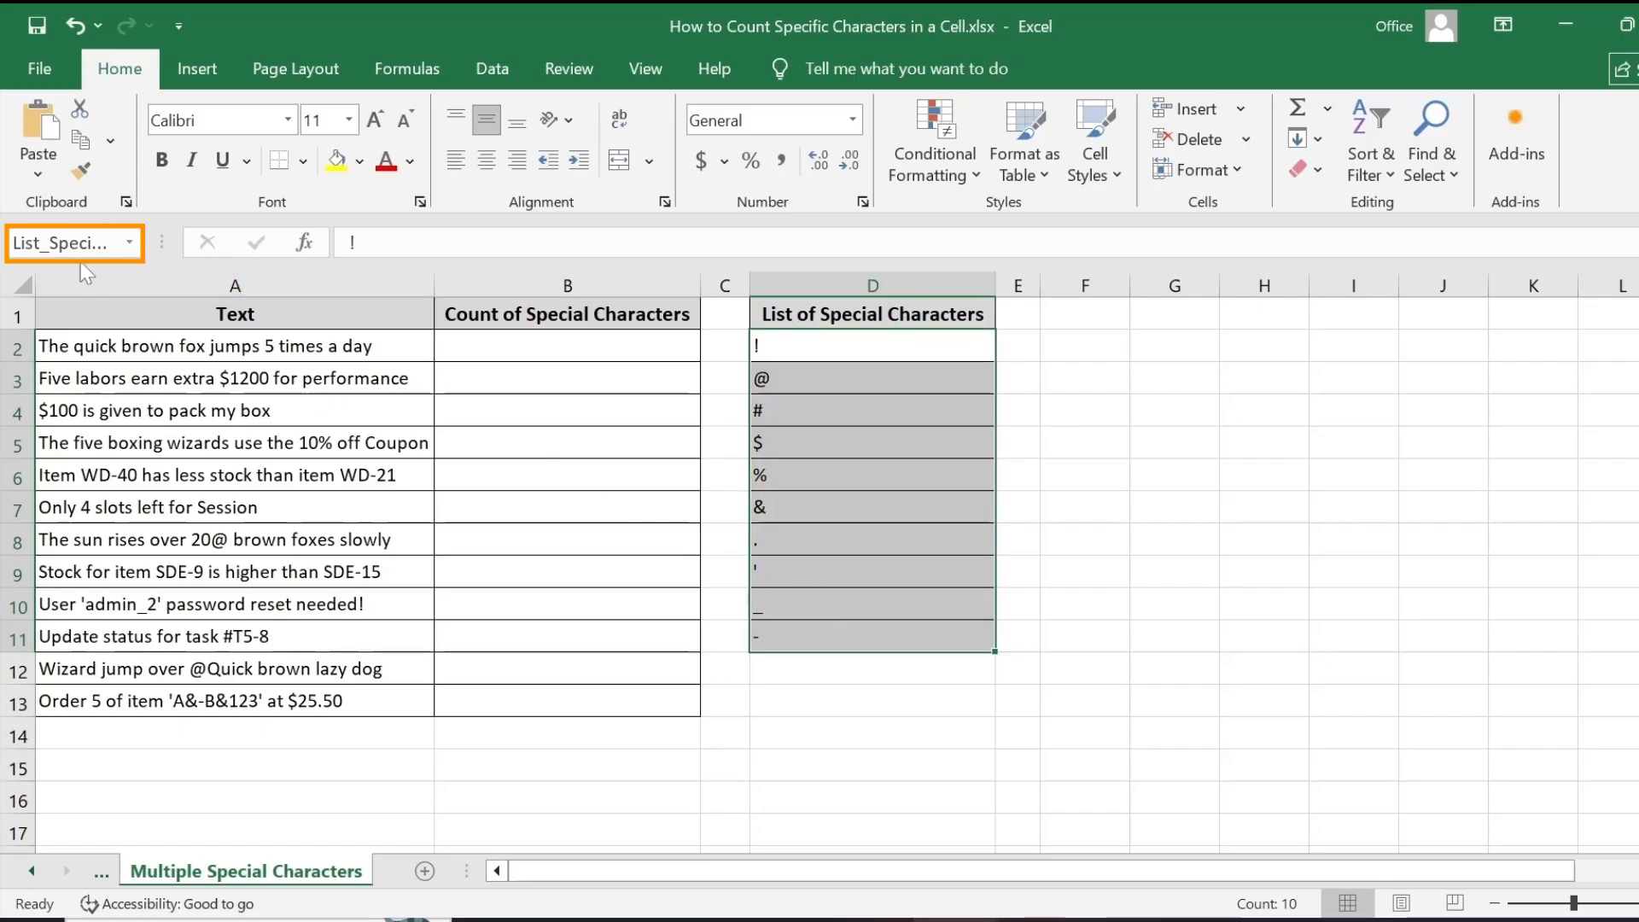
left_click(64, 242)
type("Lis")
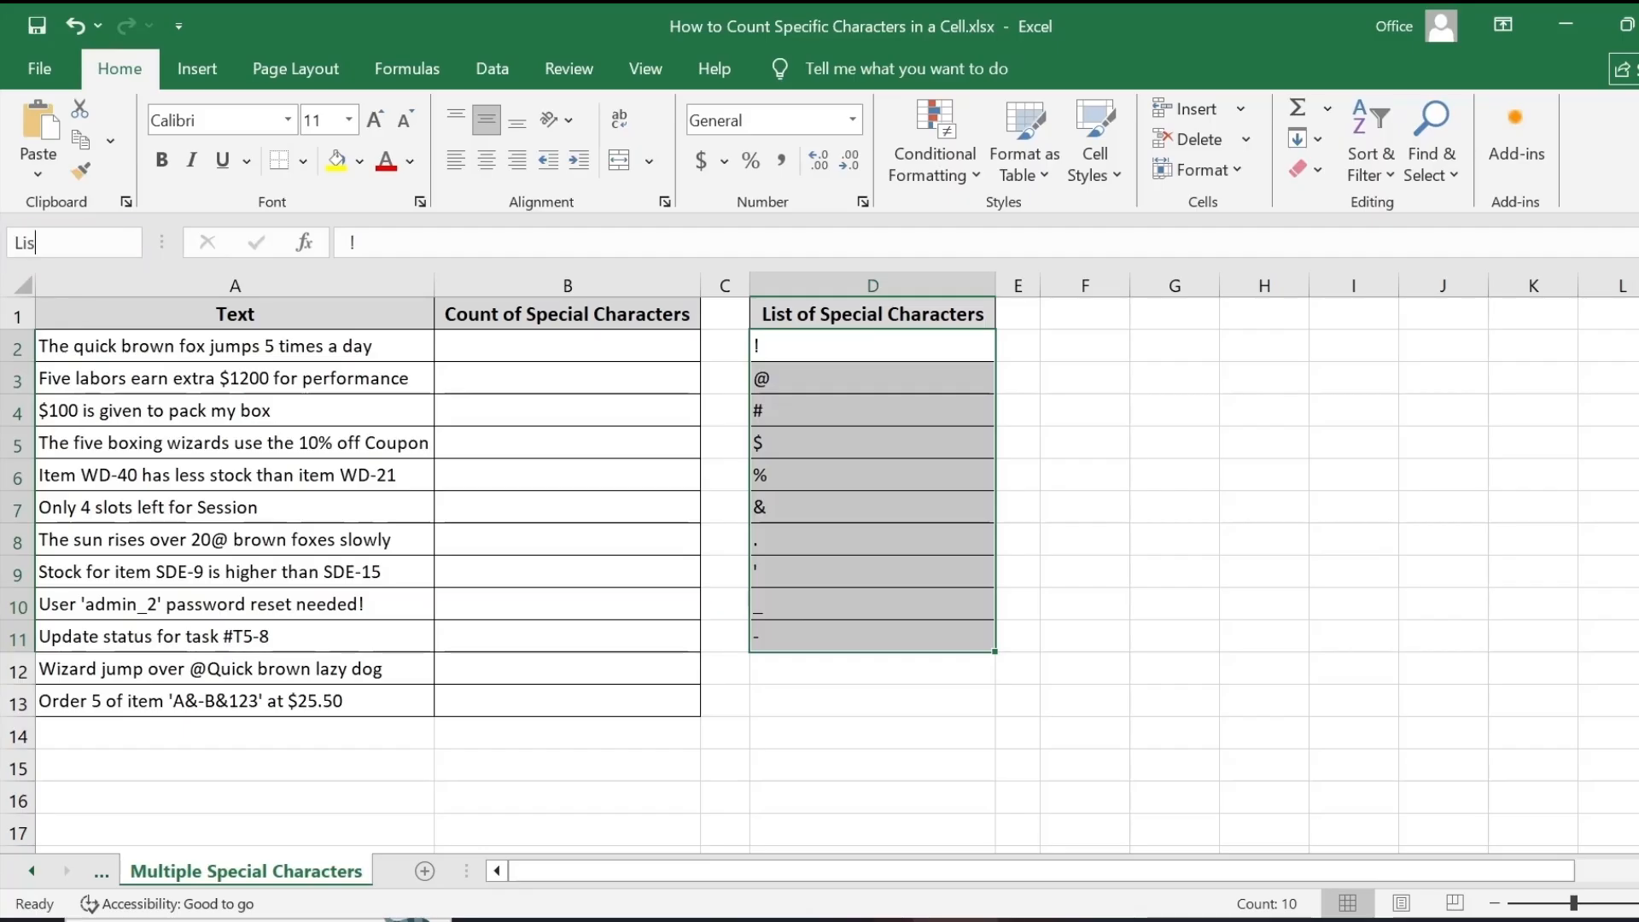
type("t_Special_Chars")
key("Return")
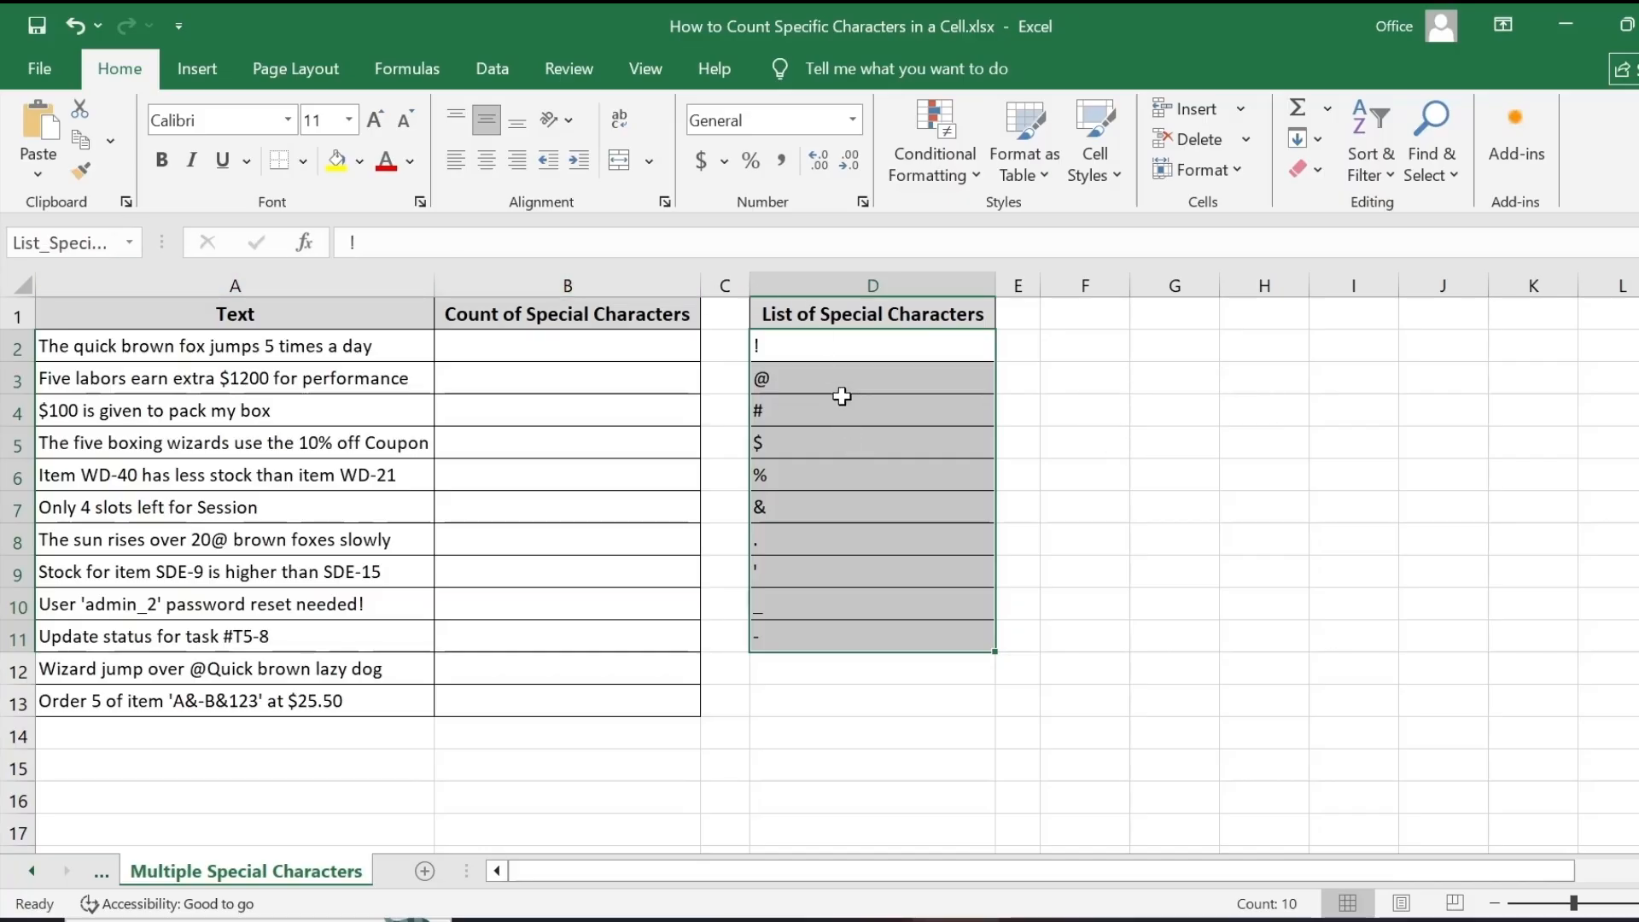
- Enter =SUM(LEN(A2)-LEN(SUBSTITUTE(A2,List_Special_Chars,""))) as an array formula in the first special-character count cell
double_click(606, 343)
type("=SUM(LEN(A2)-LEN(SUBSTITUTE(A2,List_Special_Chars,\"\")))")
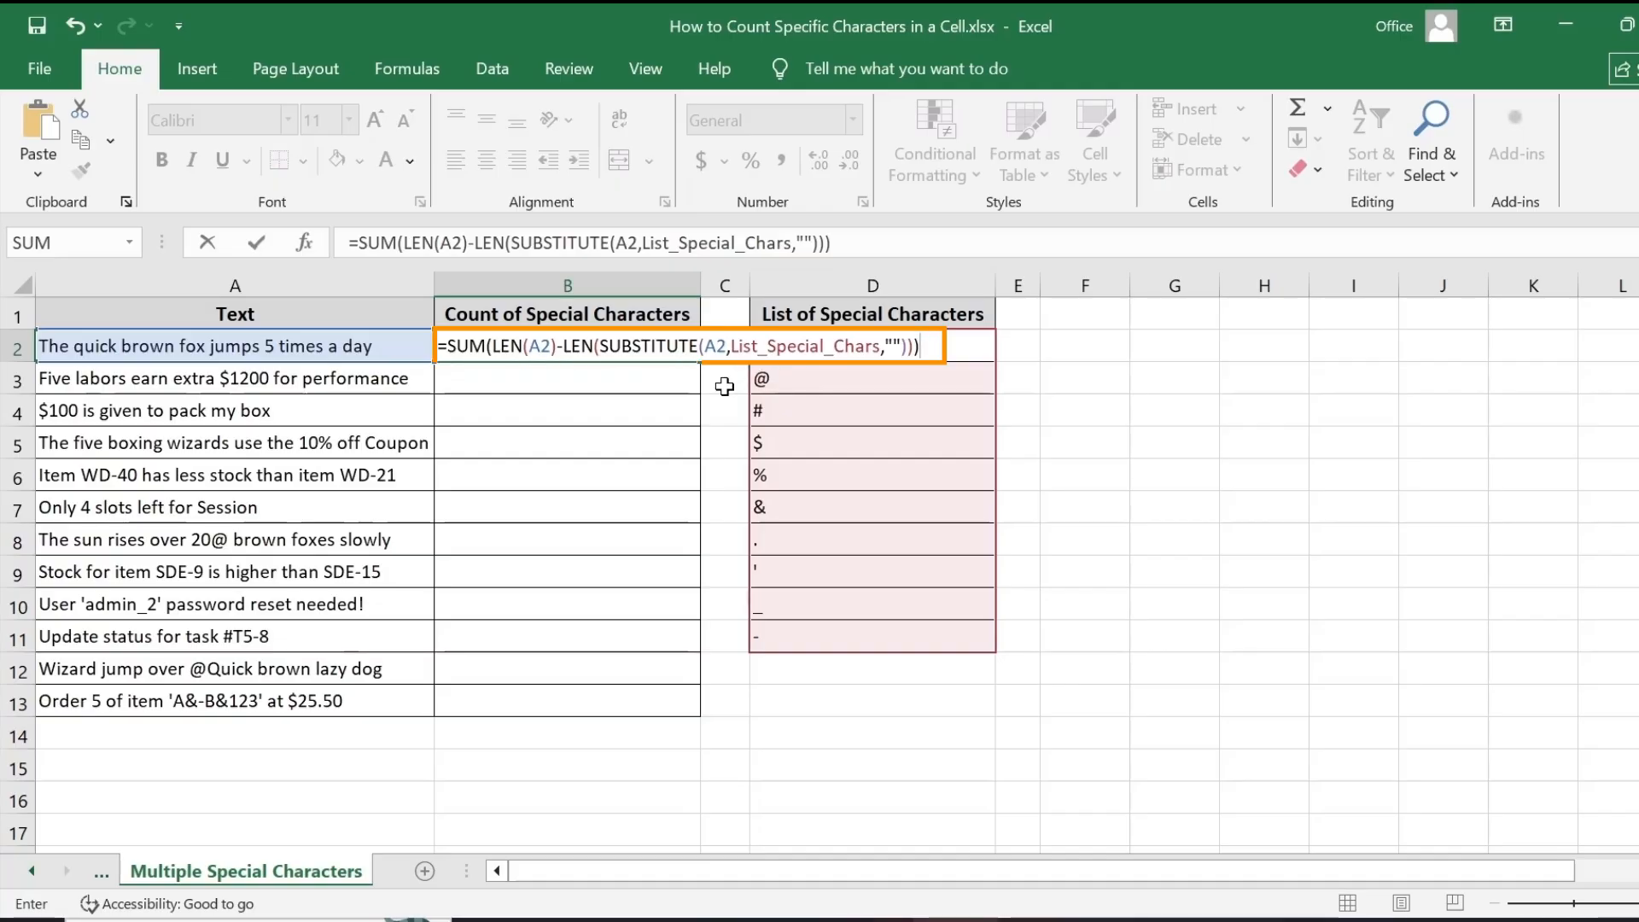
key("ctrl+shift+Return")
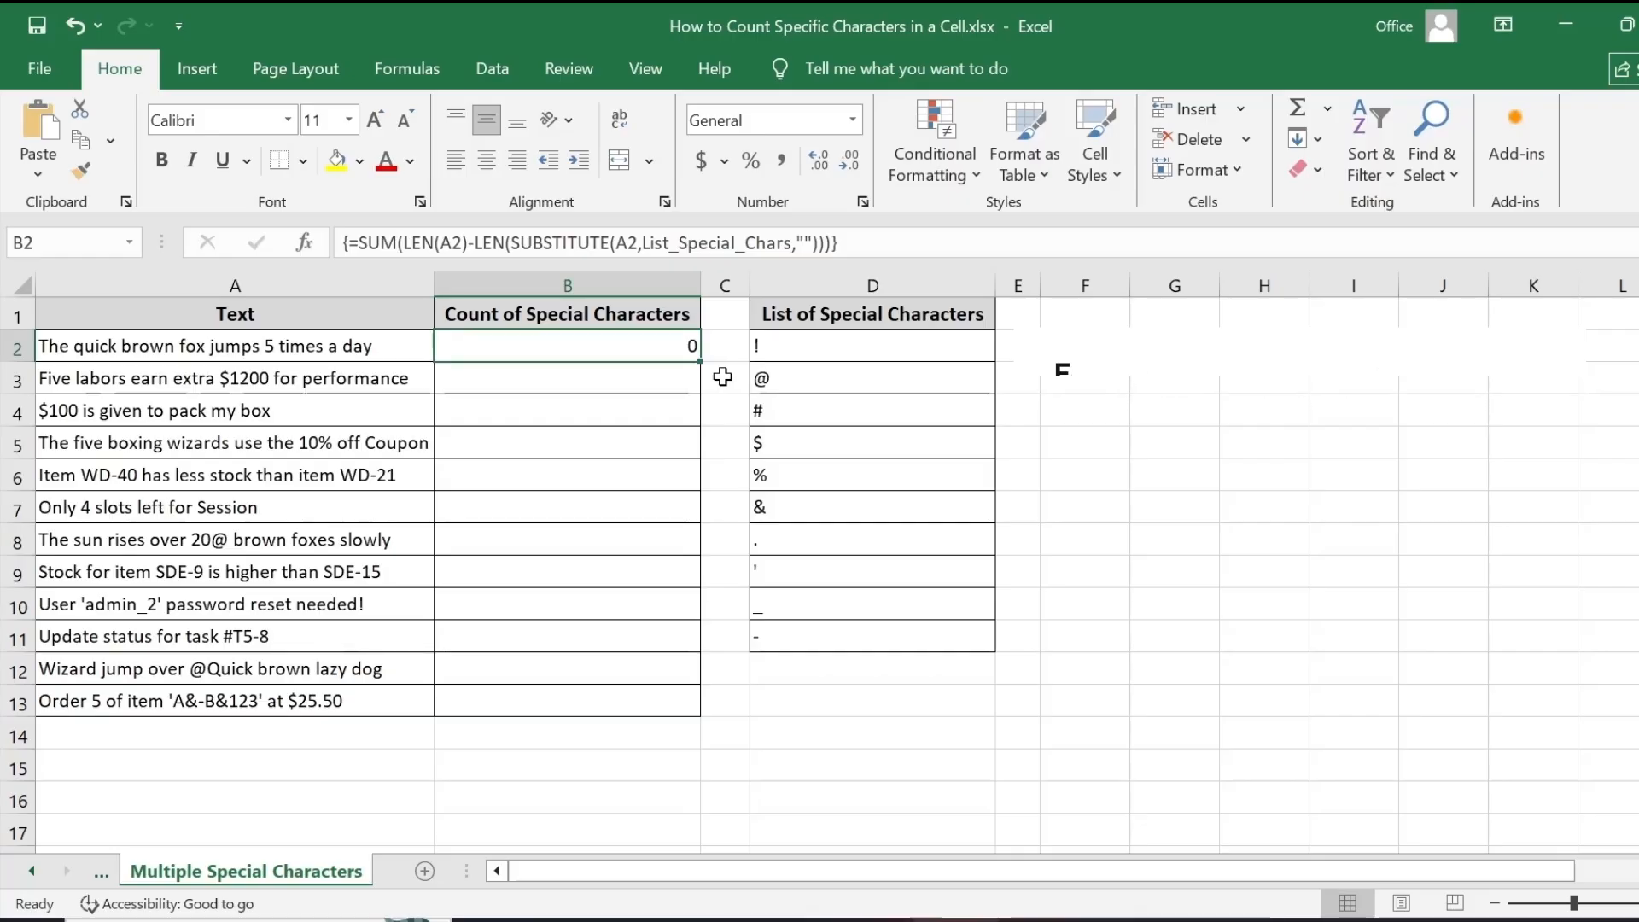
- Fill the array formula down the count column to row 13 and select column B
double_click(701, 366)
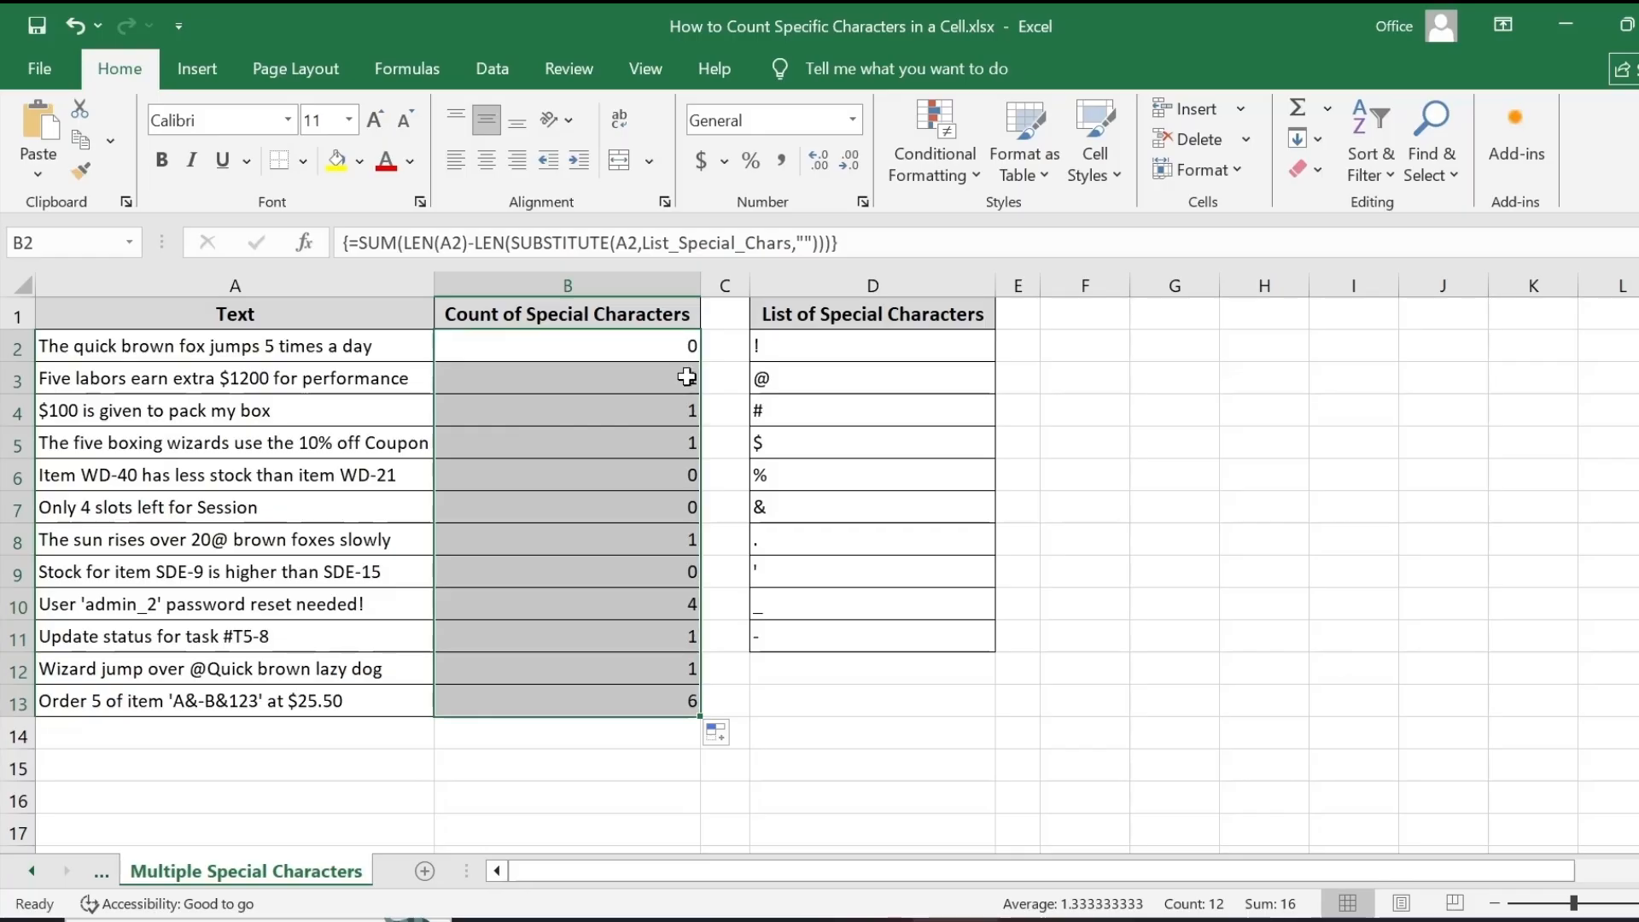
left_click(467, 286)
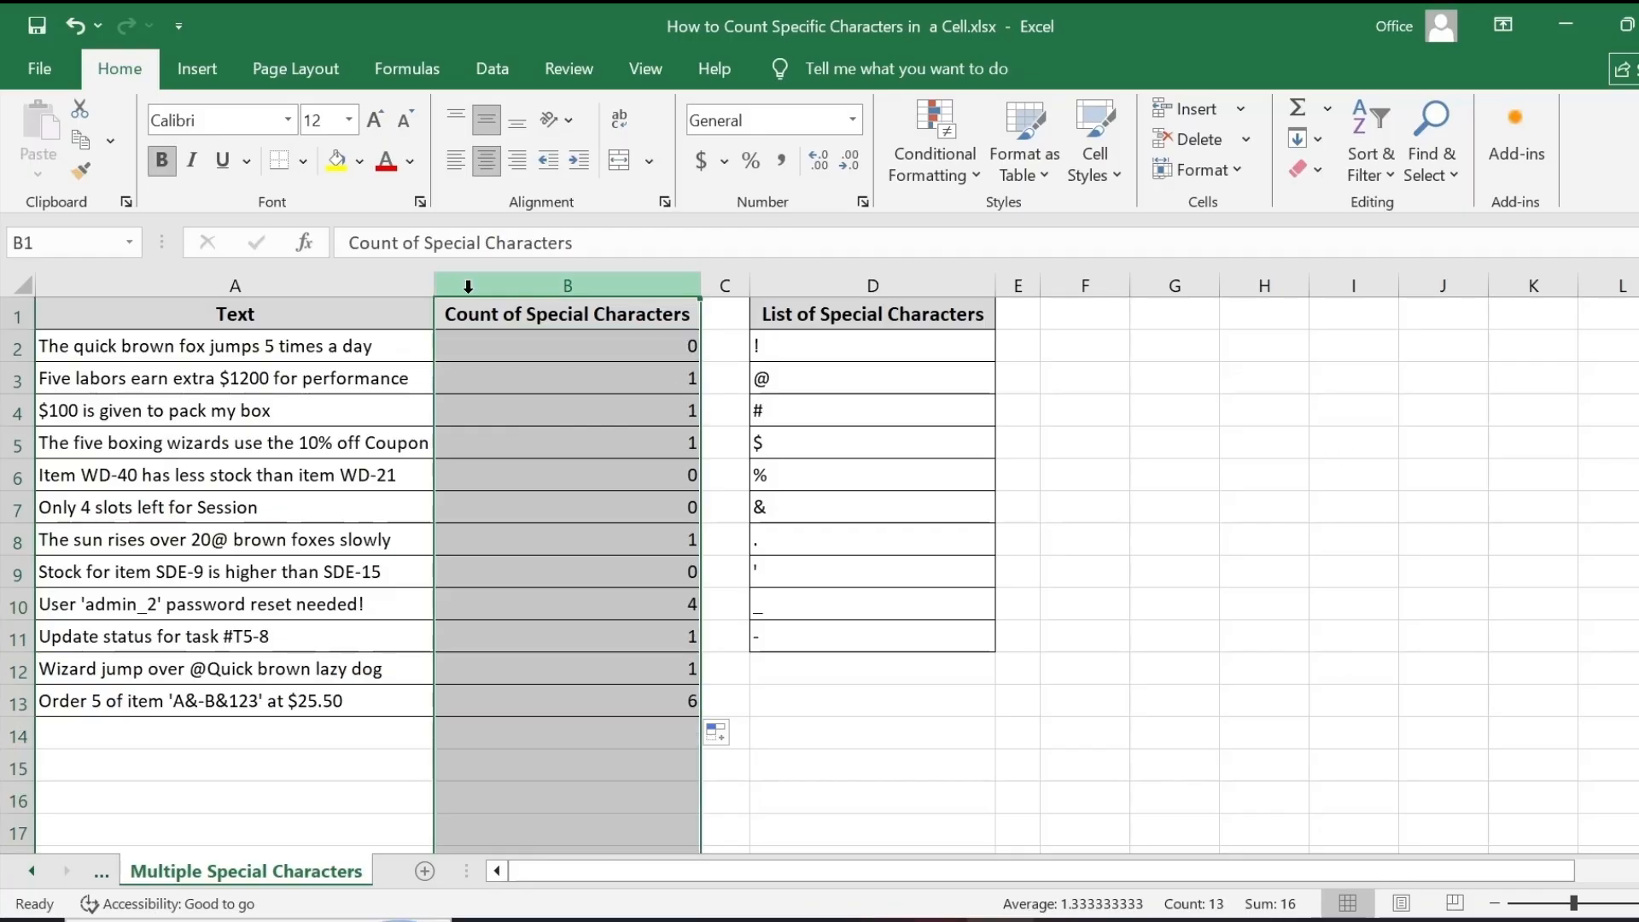